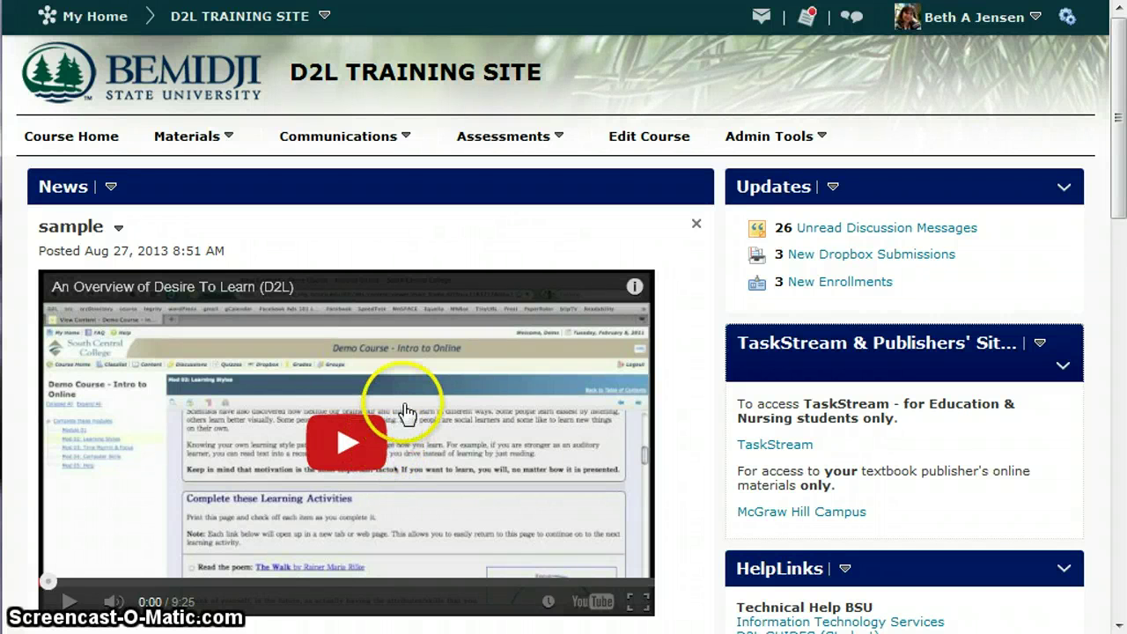
# - Open Grade for Sample Quiz - The Little Girl and the Wolf from the Quizzes list
pyautogui.click(498, 144)
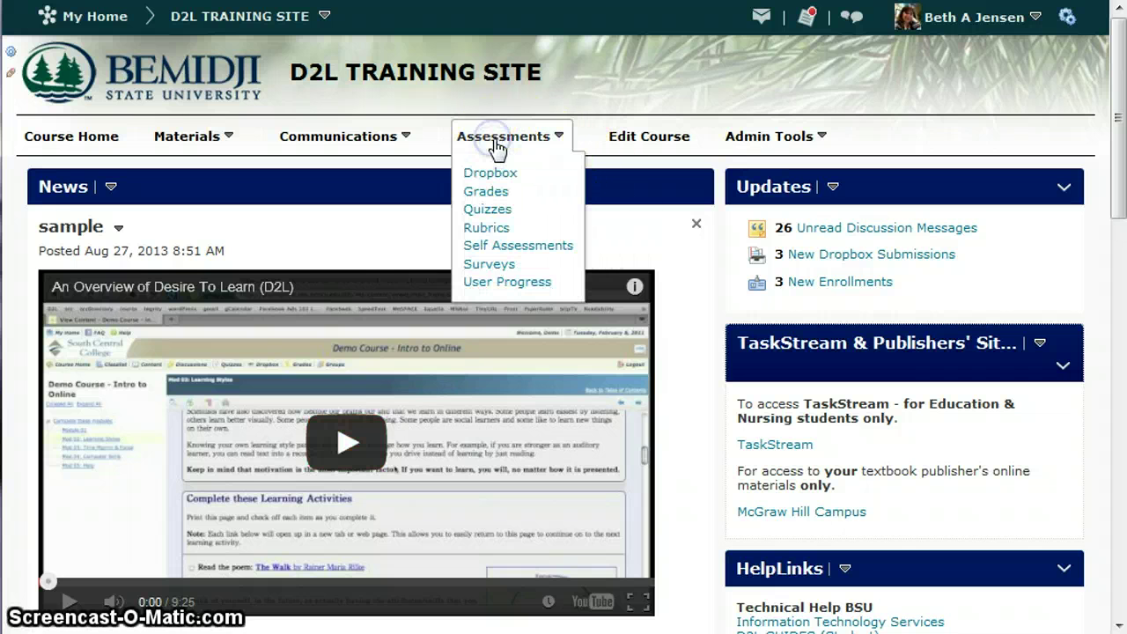
pyautogui.click(496, 213)
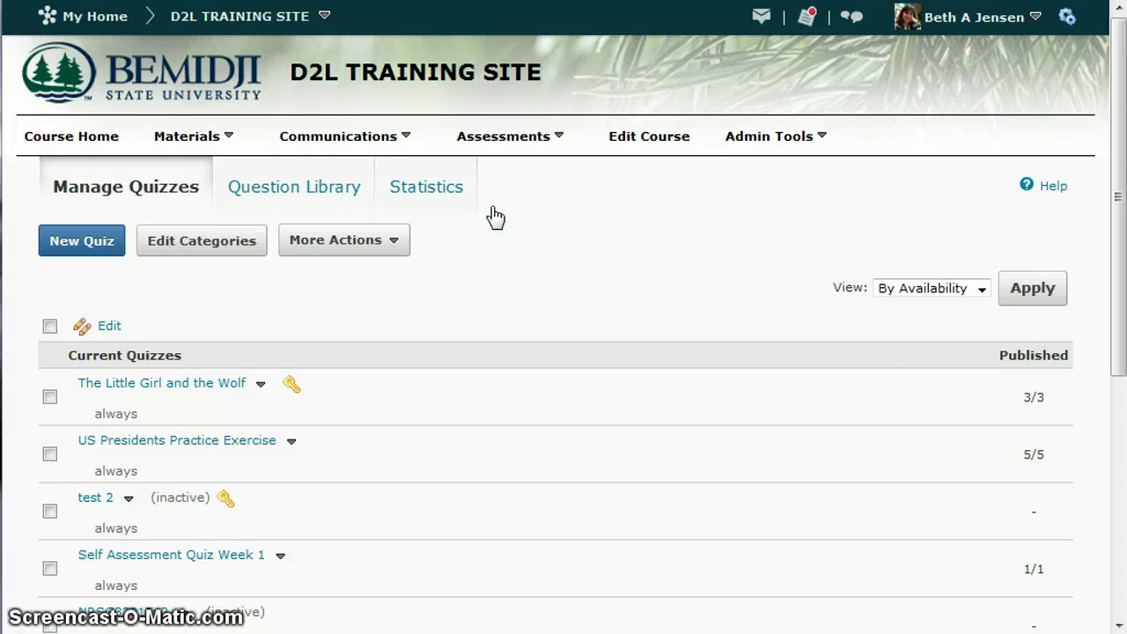
pyautogui.click(551, 415)
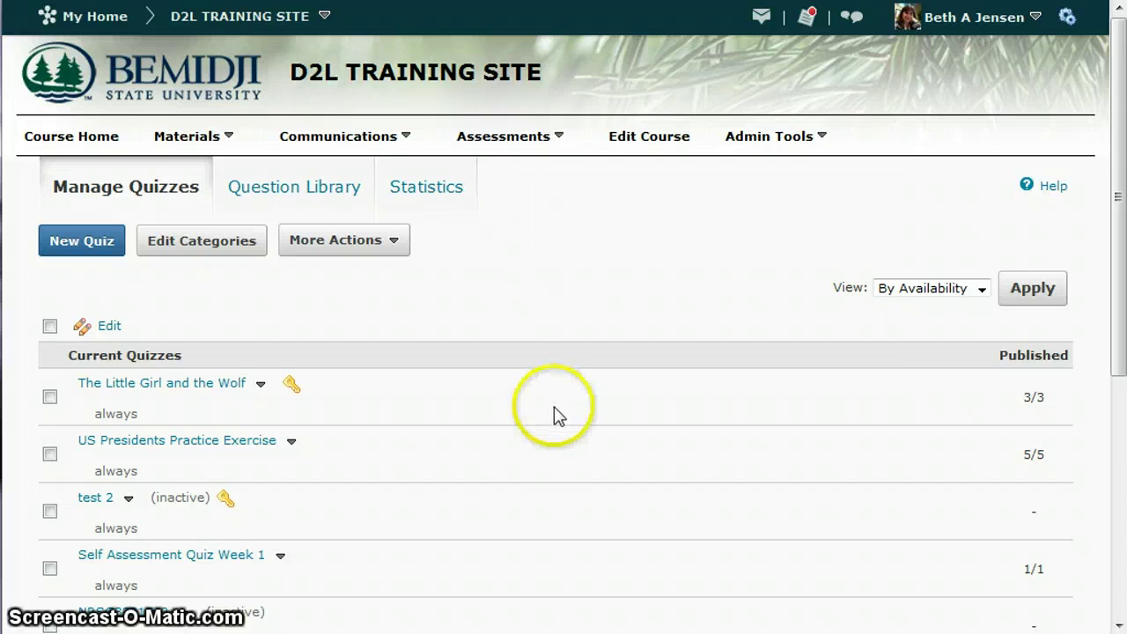
pyautogui.scroll(-3, 548, 419)
pyautogui.scroll(-1, 546, 420)
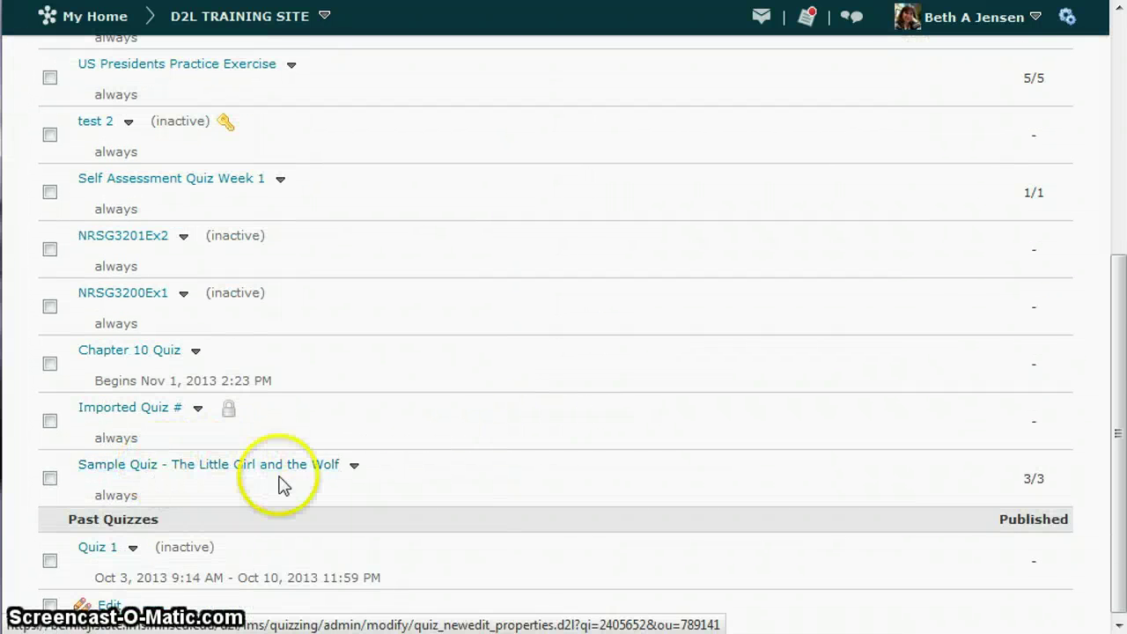
pyautogui.click(355, 468)
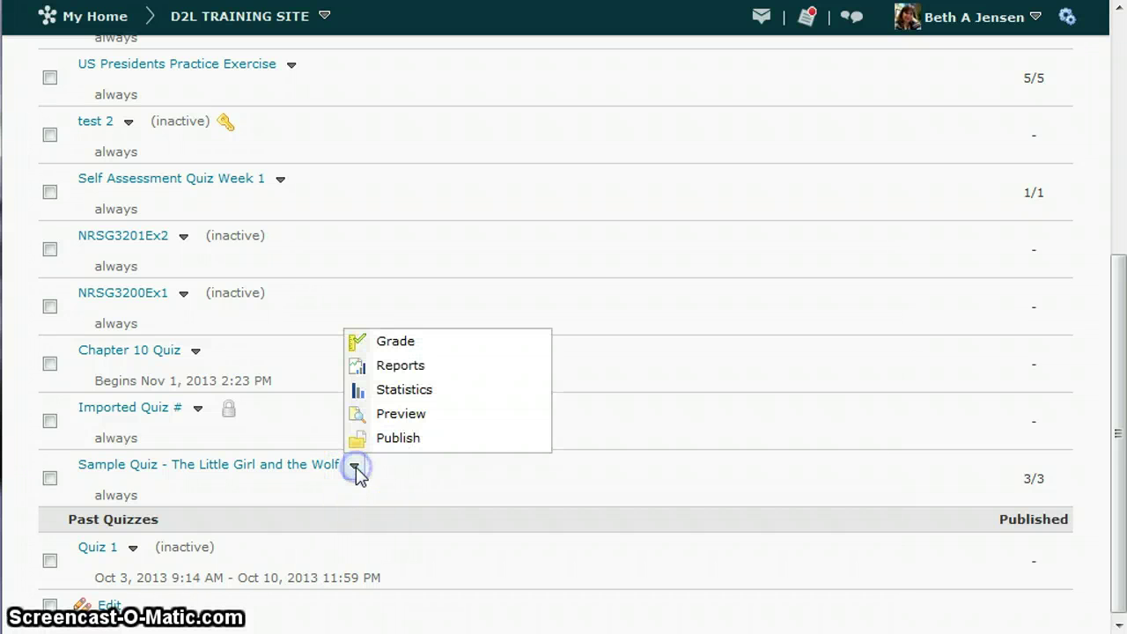
pyautogui.click(409, 341)
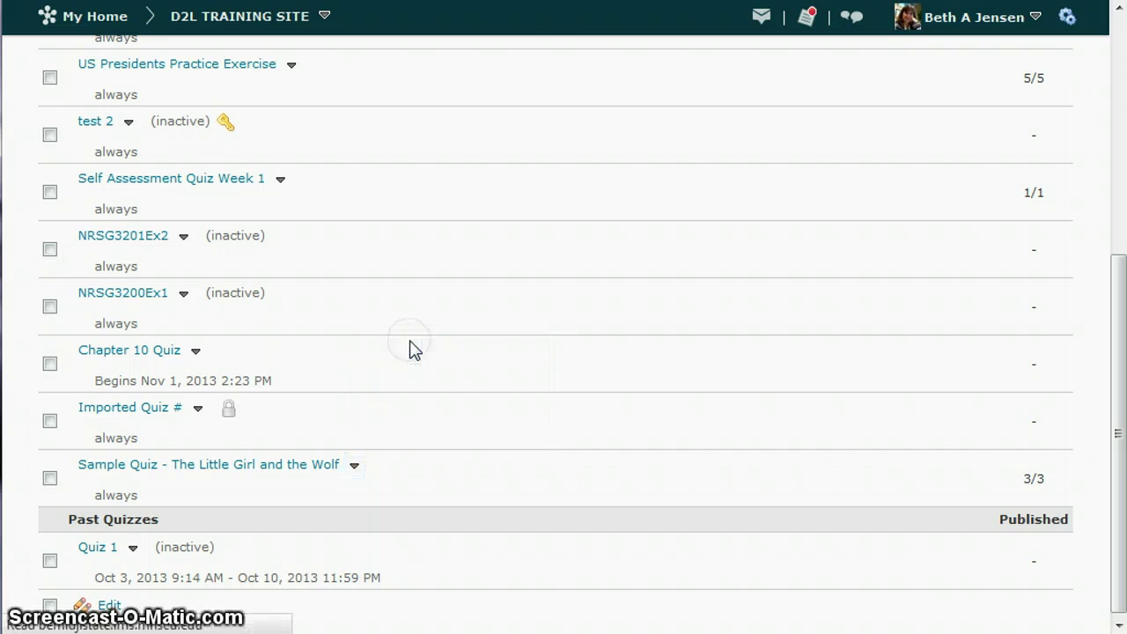
# - Open the first trainee's attempt 1 and review their Question 4 answer
pyautogui.scroll(-3, 492, 473)
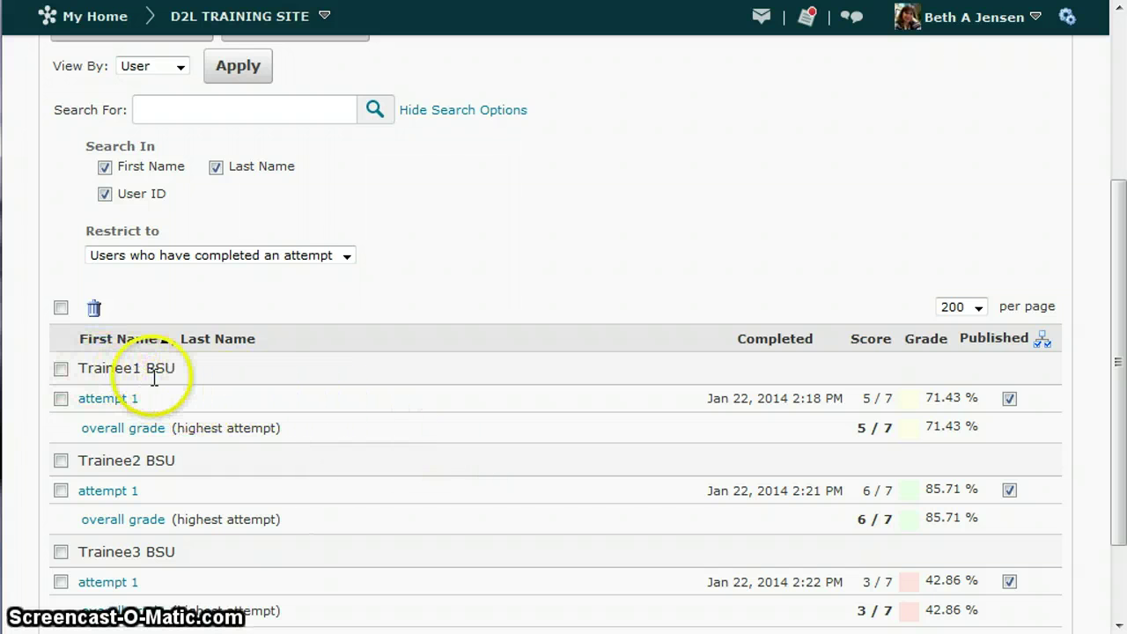
pyautogui.click(98, 403)
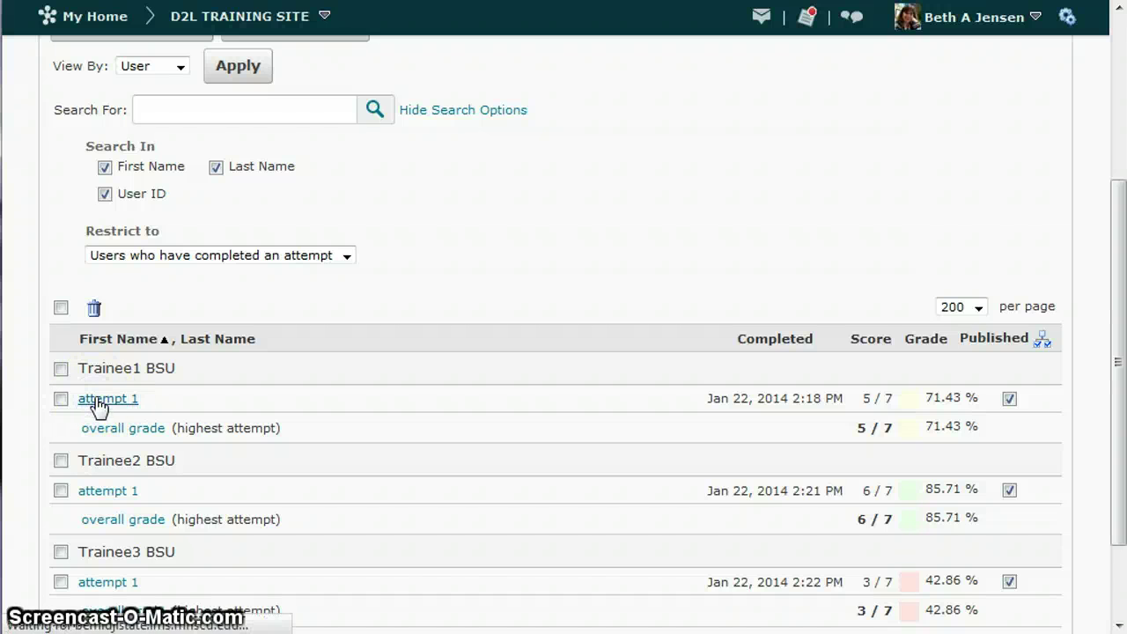
pyautogui.scroll(-4, 438, 407)
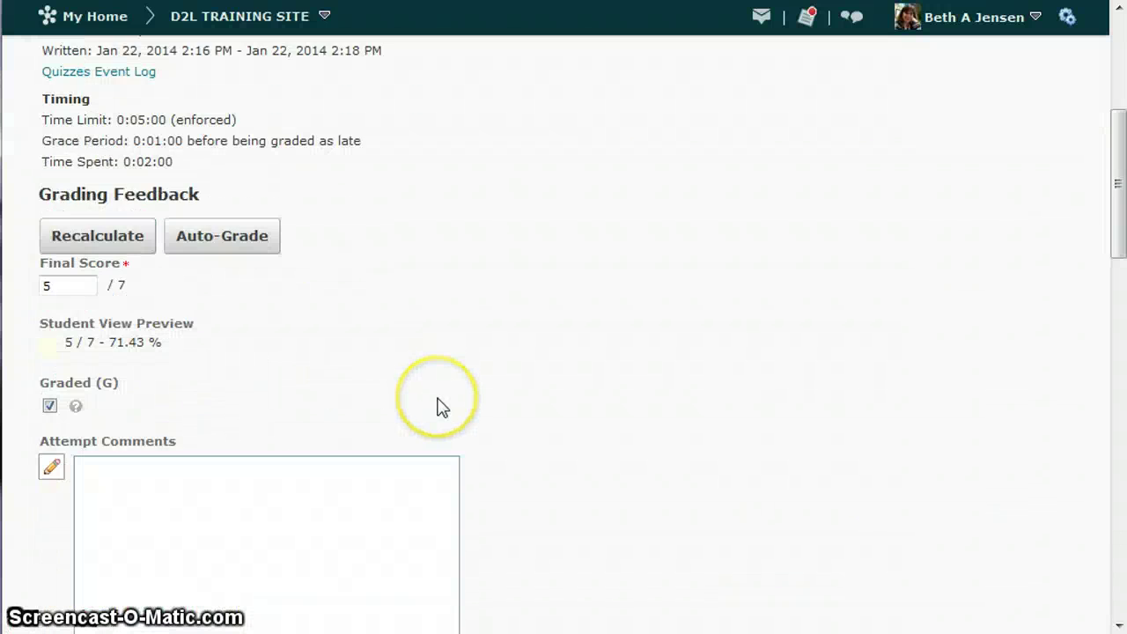
pyautogui.scroll(-15, 540, 410)
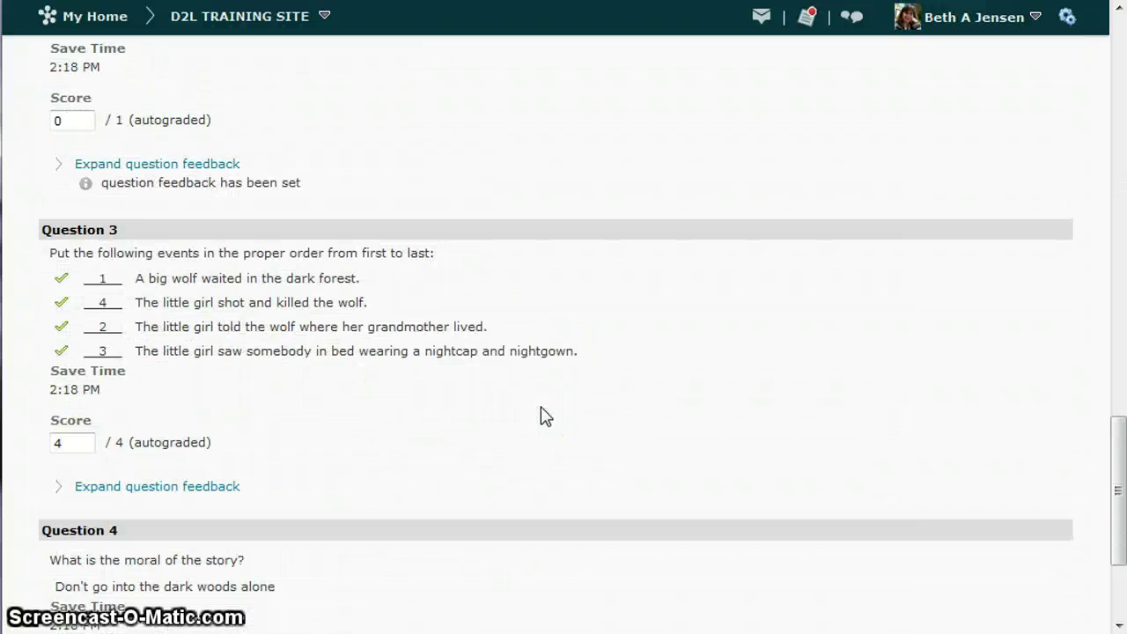
pyautogui.scroll(-3, 544, 415)
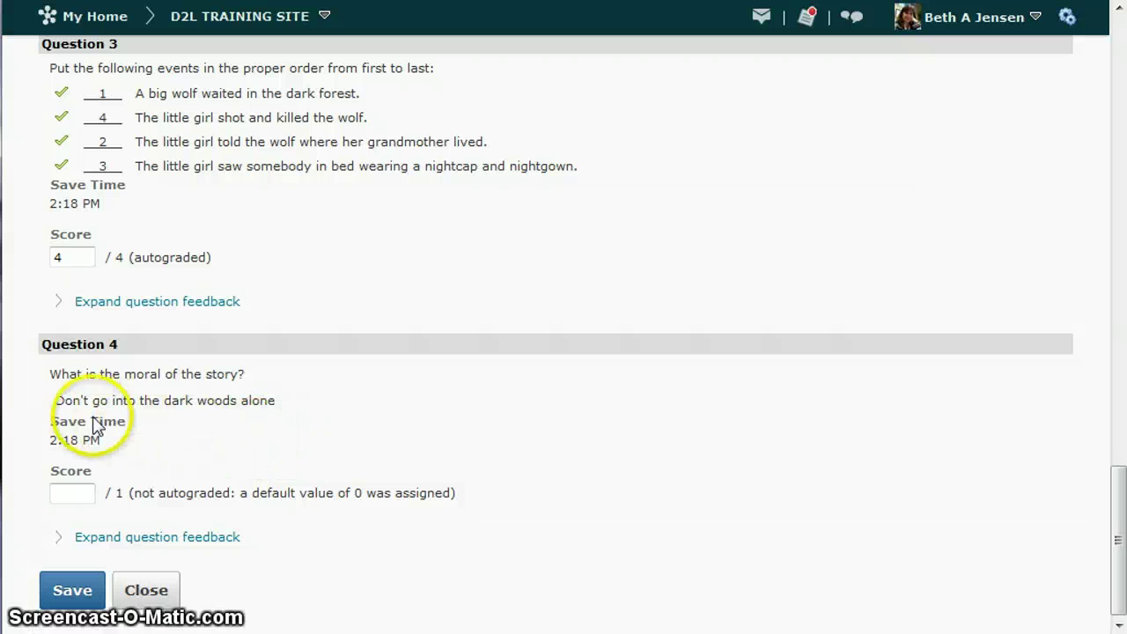
pyautogui.moveTo(54, 401); pyautogui.dragTo(231, 400)
pyautogui.click(227, 452)
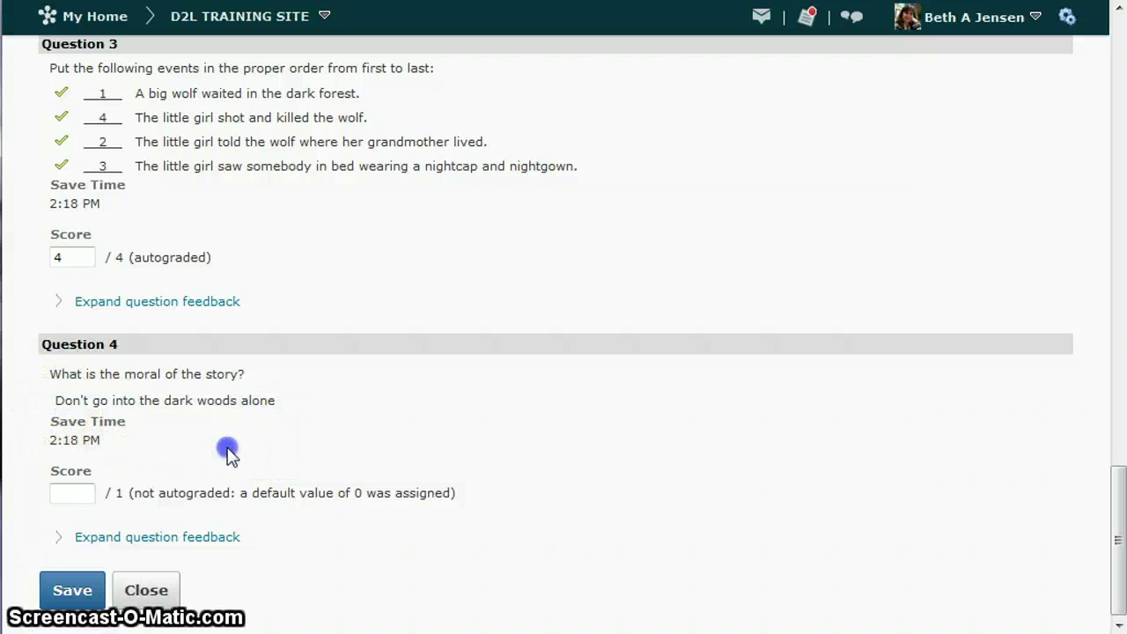
# - Score Question 4 as 1 and recalculate the final score to 6 of 7
pyautogui.write('1')
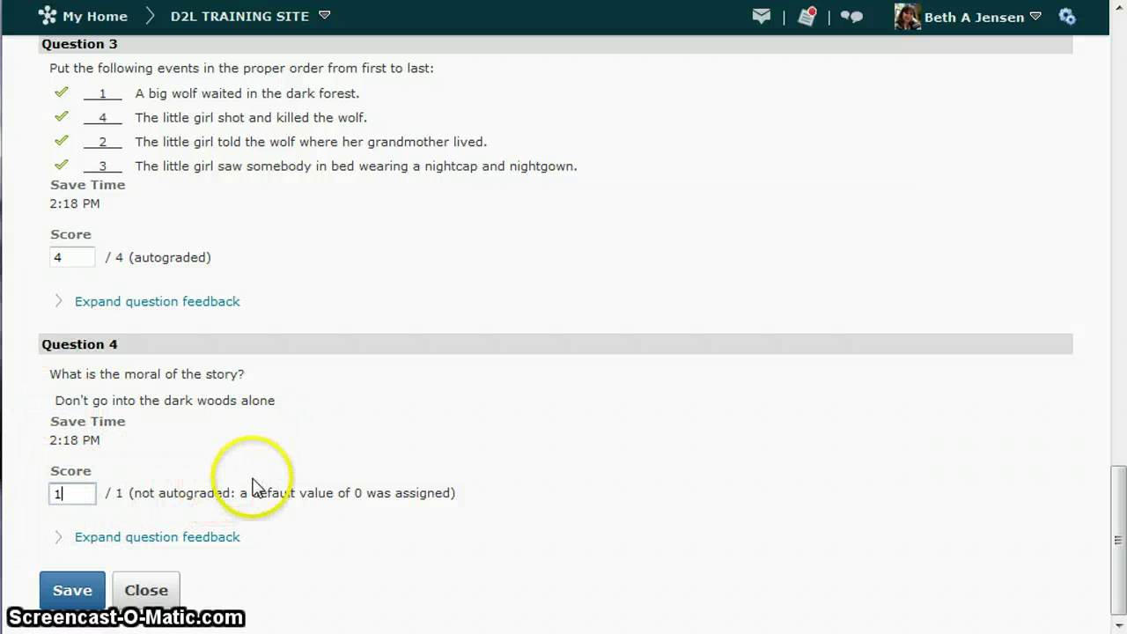
pyautogui.scroll(15, 462, 469)
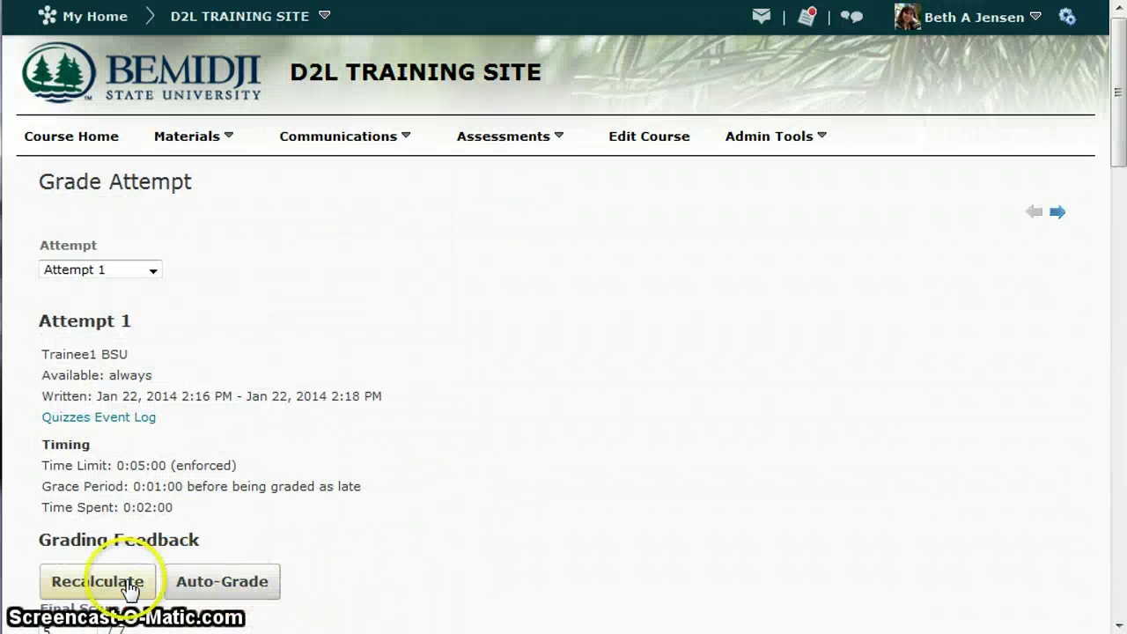
pyautogui.scroll(-3, 309, 543)
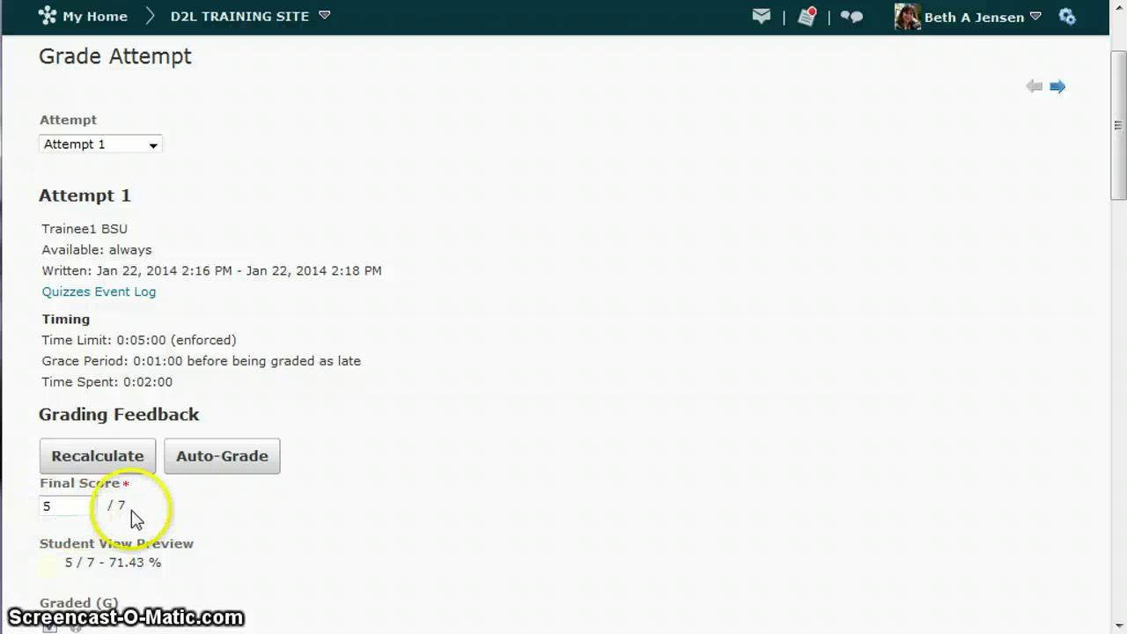
pyautogui.click(104, 457)
pyautogui.click(66, 510)
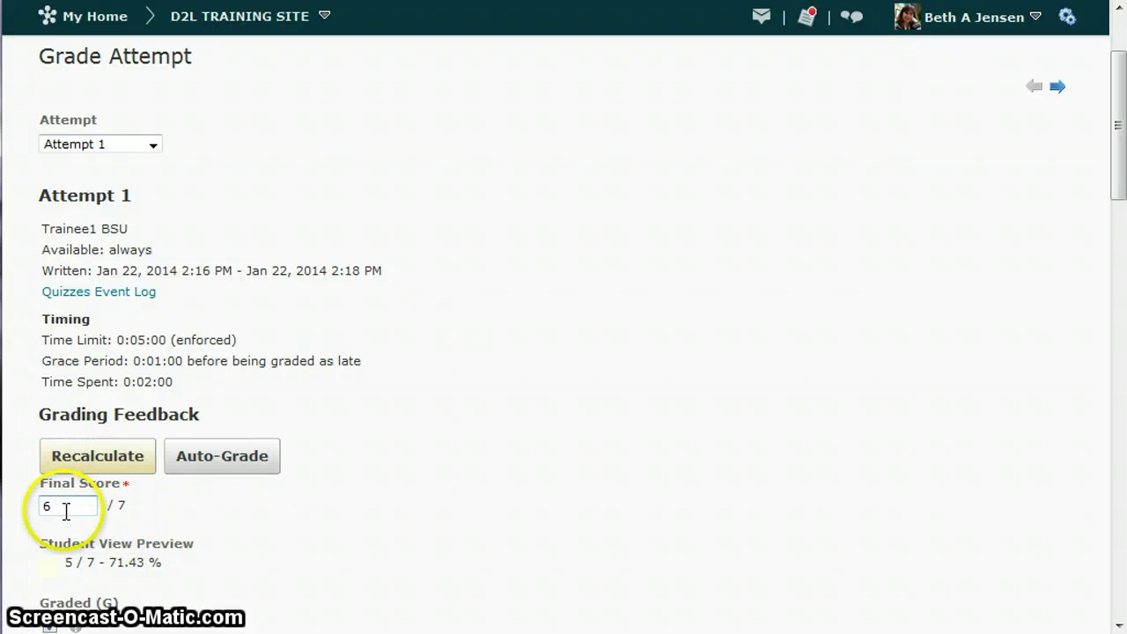
pyautogui.moveTo(1116, 125); pyautogui.dragTo(1111, 586)
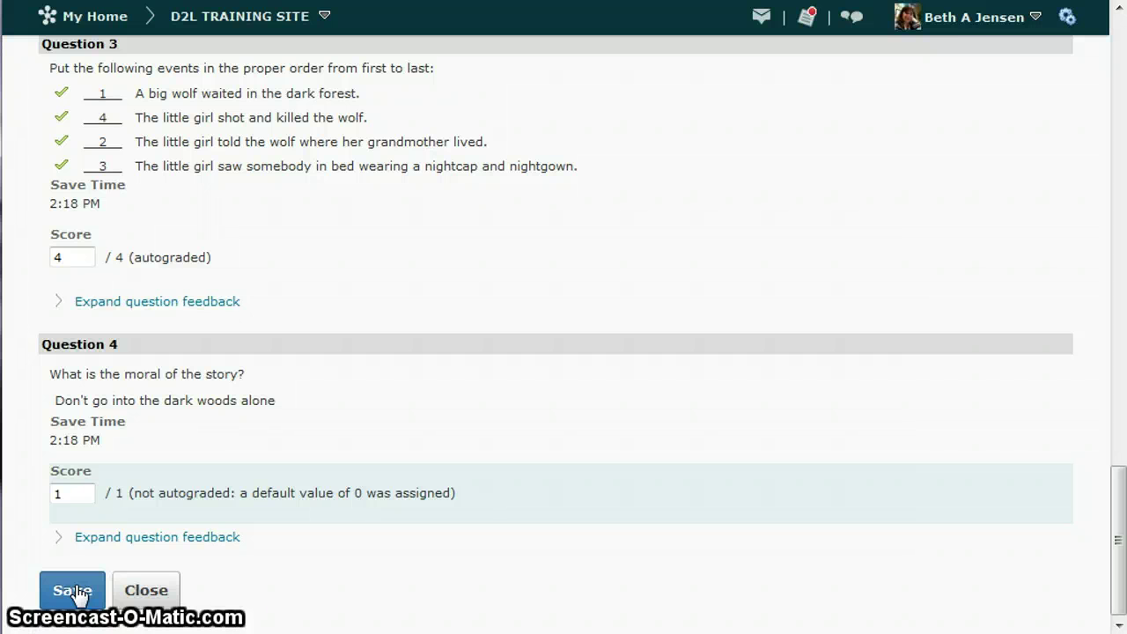
# - Close the graded attempt and confirm Yes to return to the Users list
pyautogui.click(146, 590)
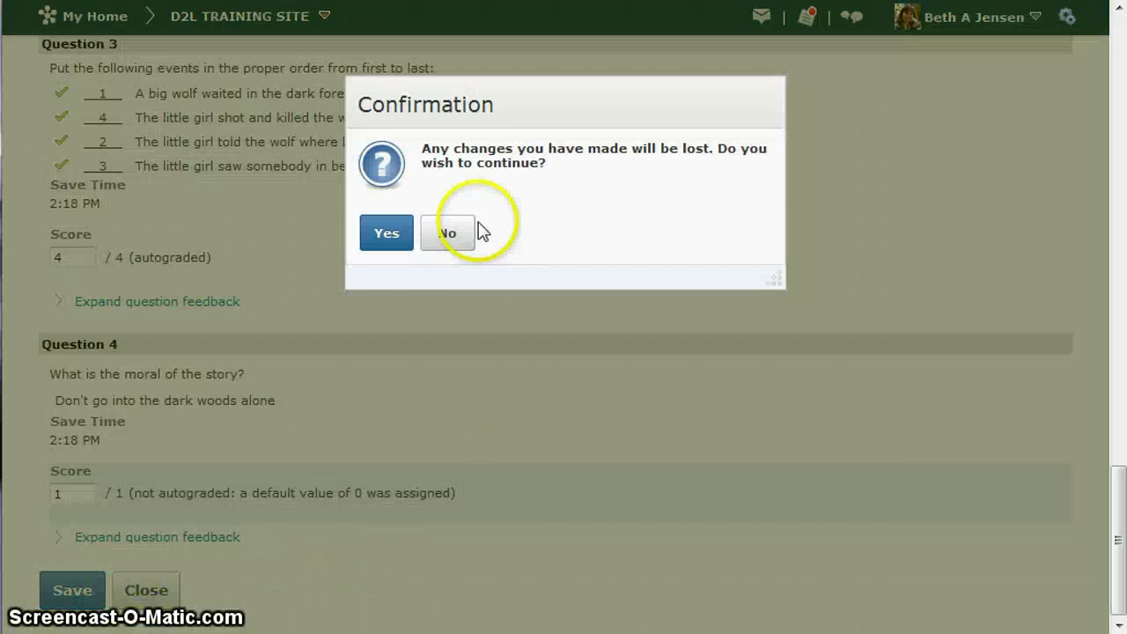
pyautogui.click(383, 238)
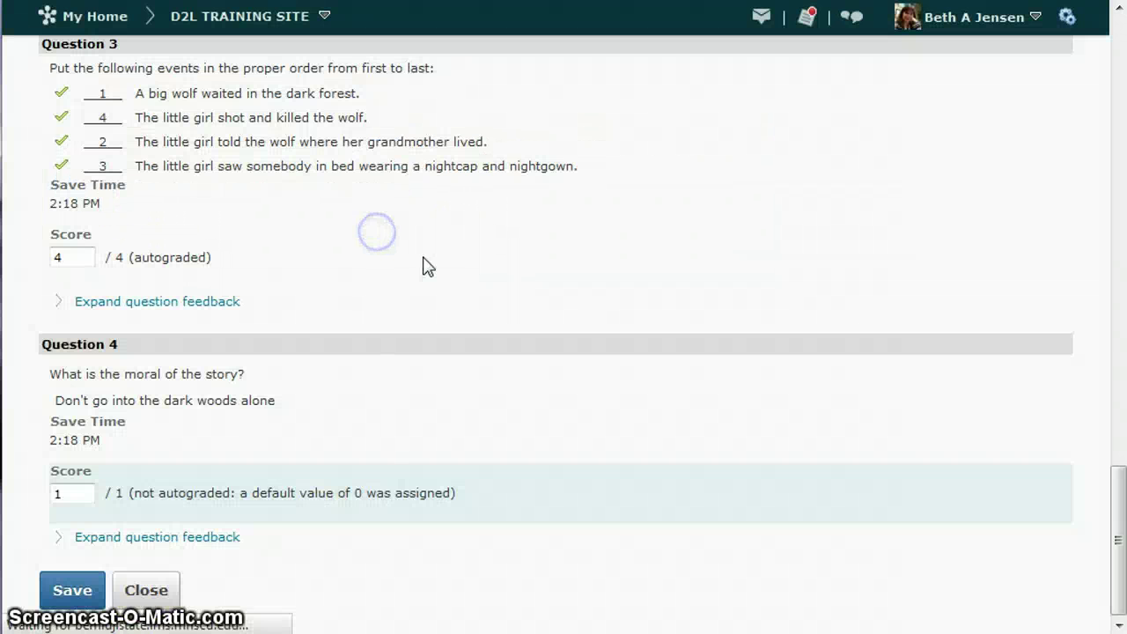
pyautogui.click(421, 267)
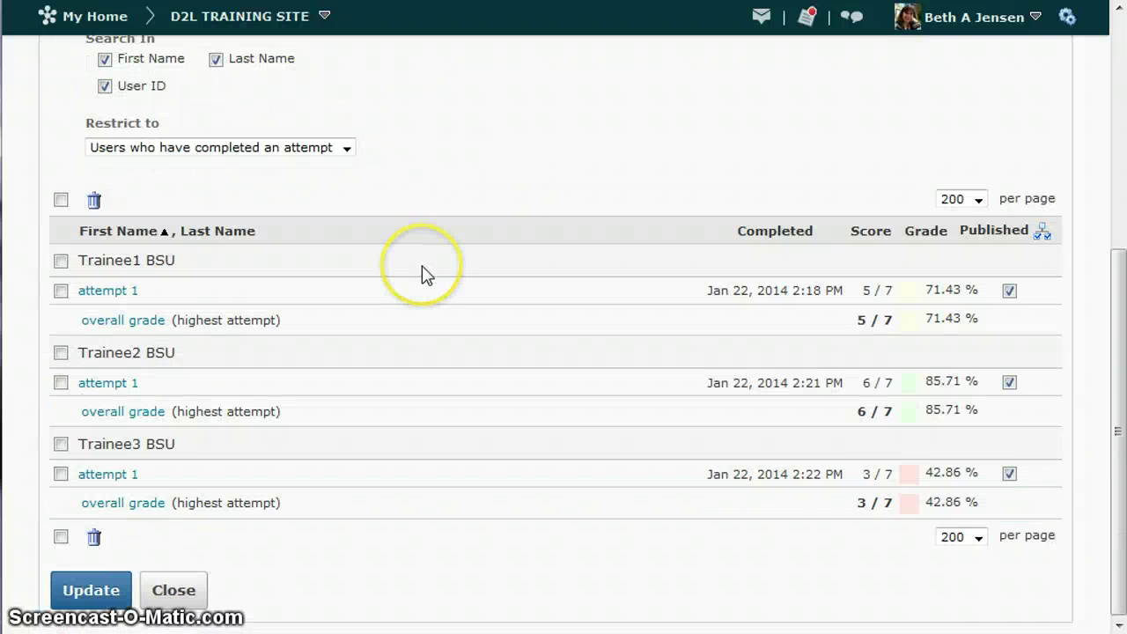
pyautogui.scroll(3, 421, 266)
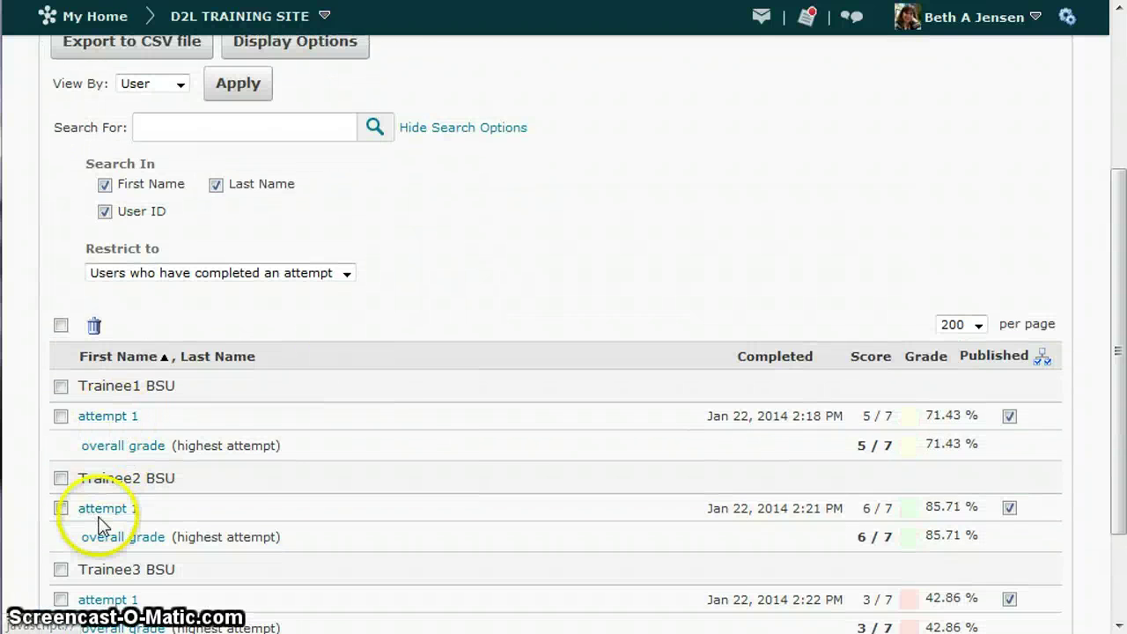
pyautogui.scroll(5, 377, 425)
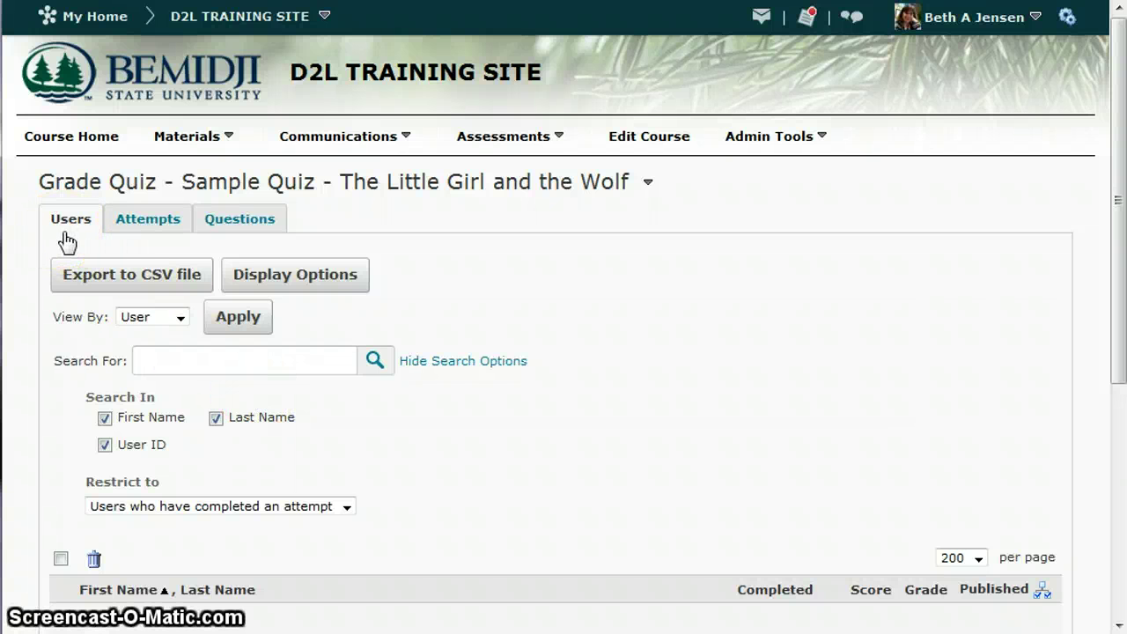
# - On the Questions tab, open Q4 'What is the moral of the story?' for grading
pyautogui.click(243, 226)
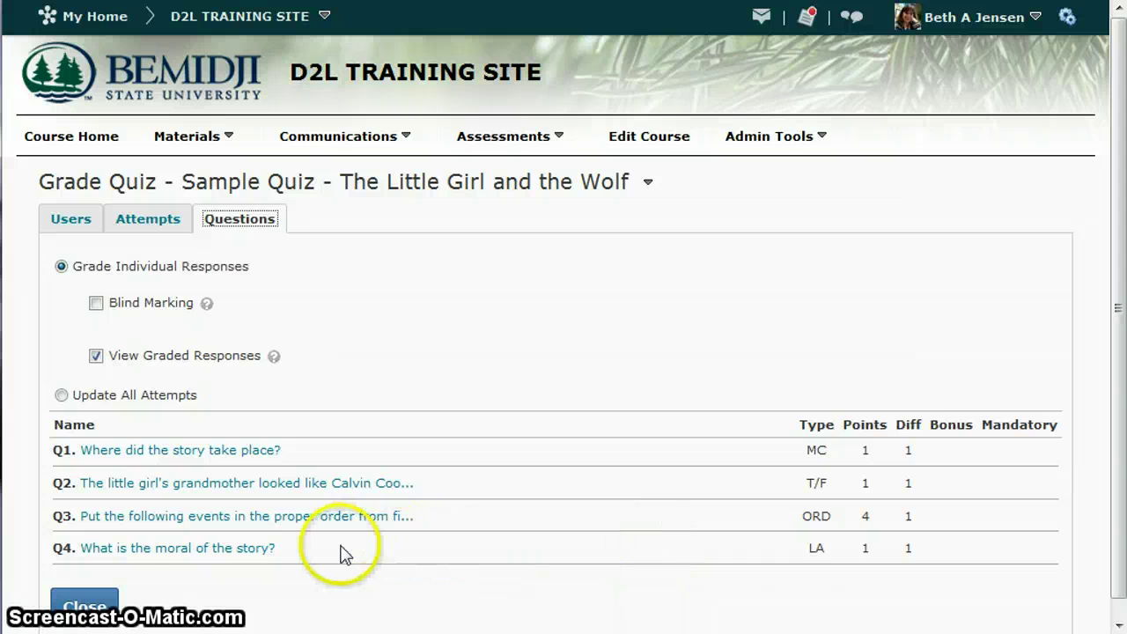
pyautogui.click(134, 549)
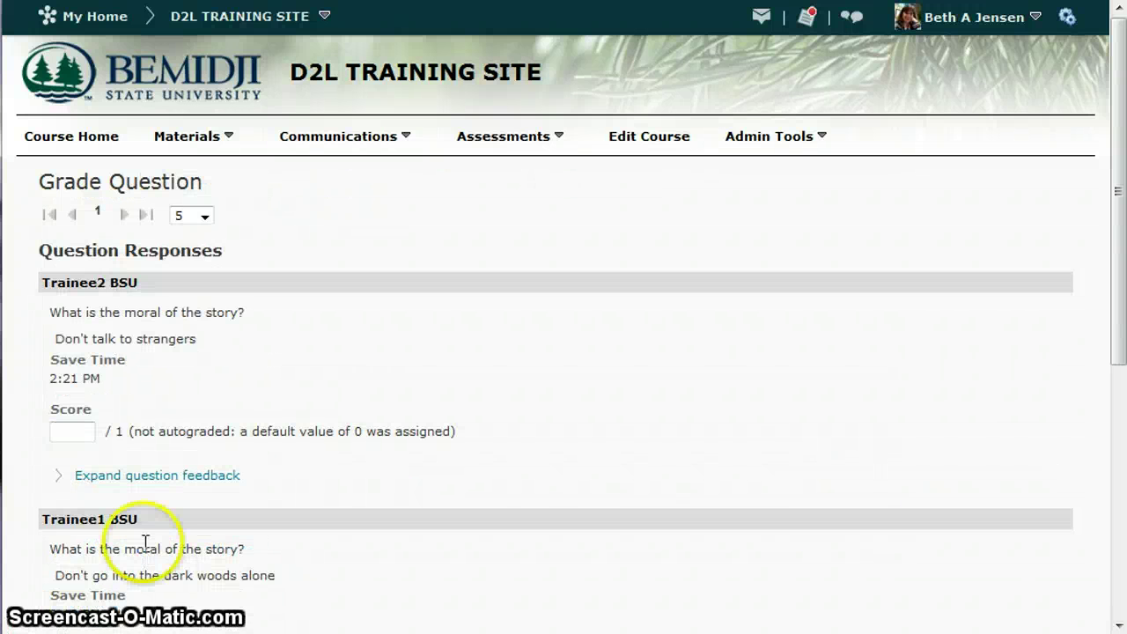
# - Keep the response list at five responses per page
pyautogui.click(205, 219)
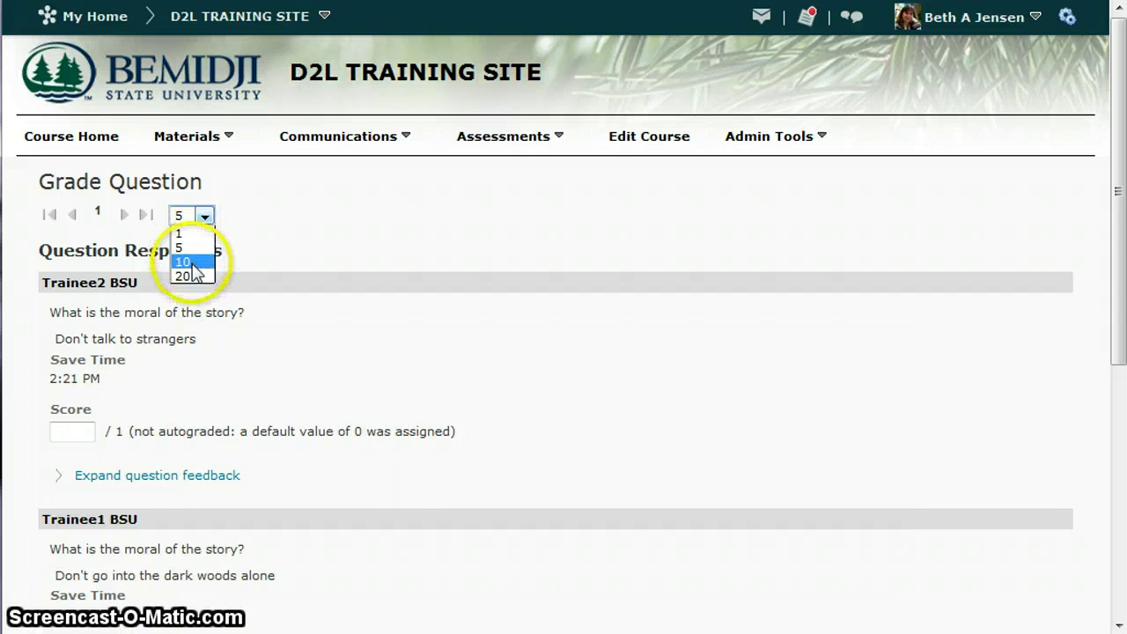
pyautogui.click(193, 248)
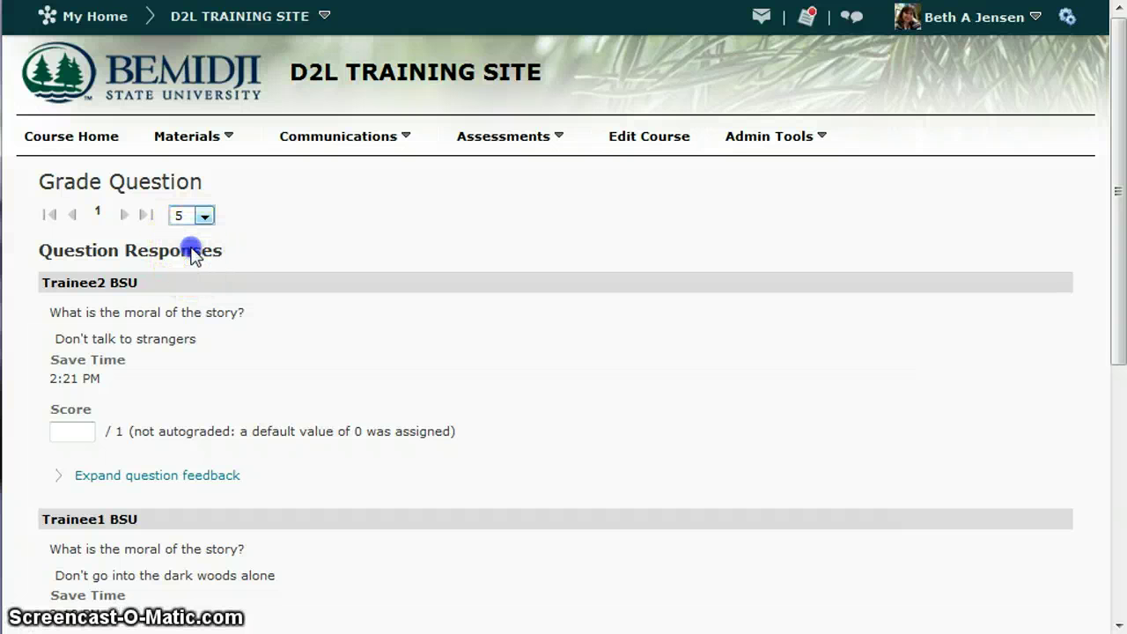
pyautogui.click(213, 303)
pyautogui.scroll(-3, 213, 308)
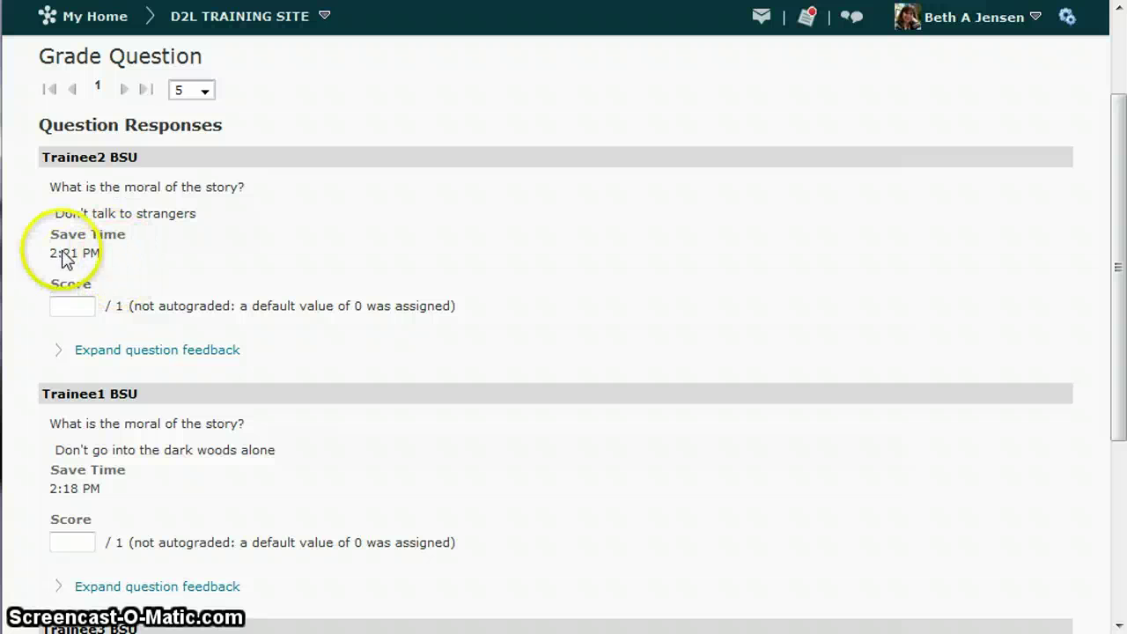
# - Enter Q4 scores of 0, 1 and 0 for the three responses
pyautogui.click(74, 302)
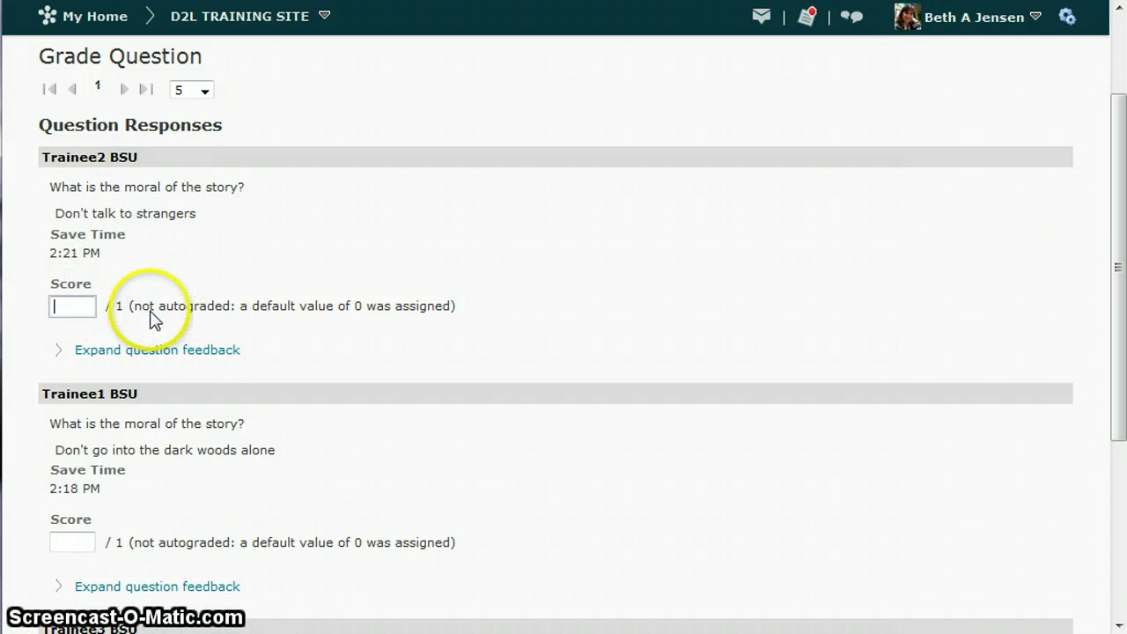
pyautogui.write('0')
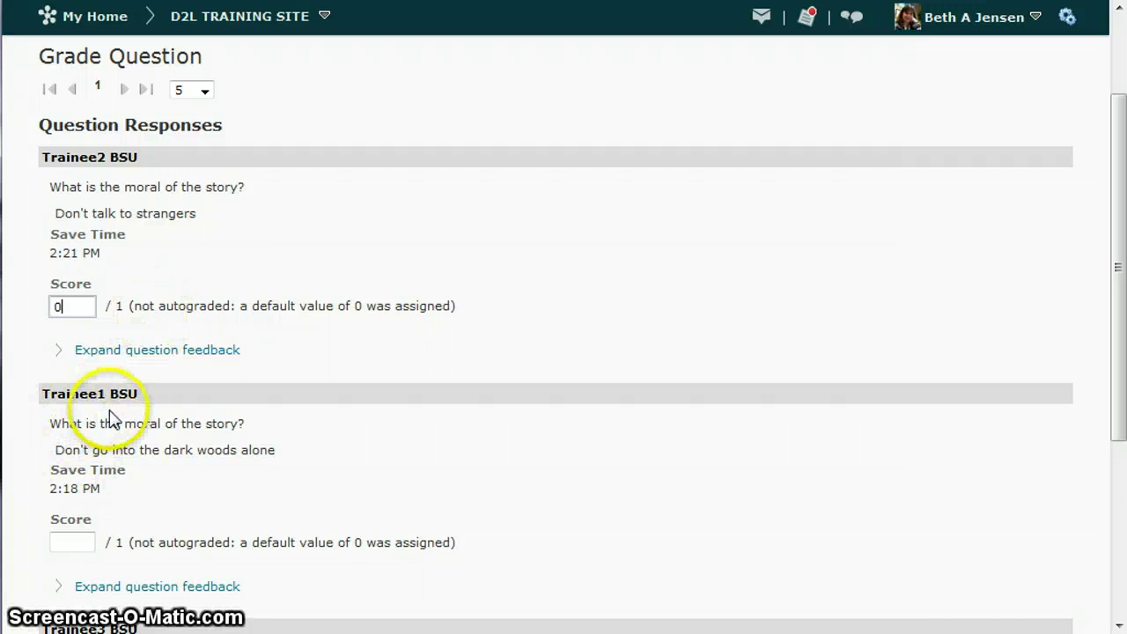
pyautogui.click(76, 538)
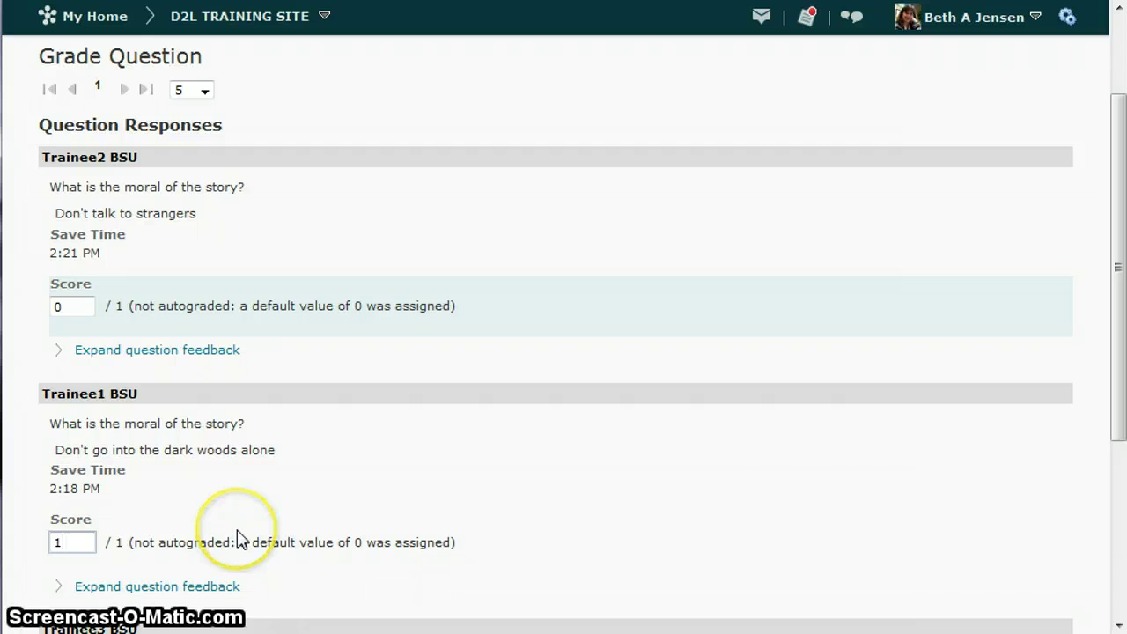
pyautogui.scroll(-3, 239, 539)
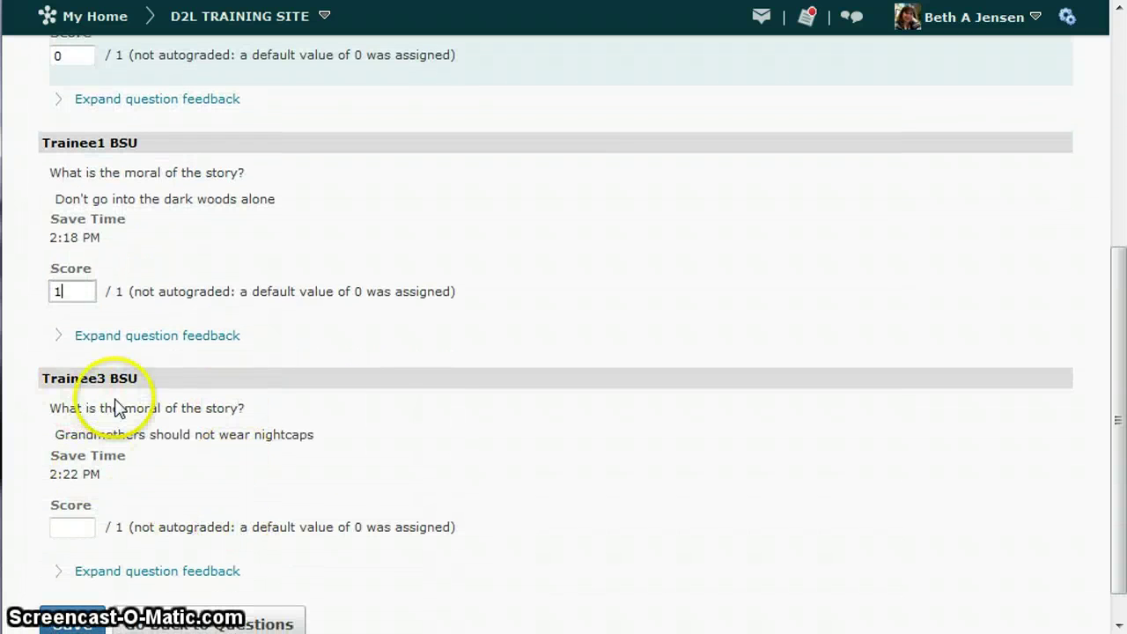
pyautogui.click(74, 526)
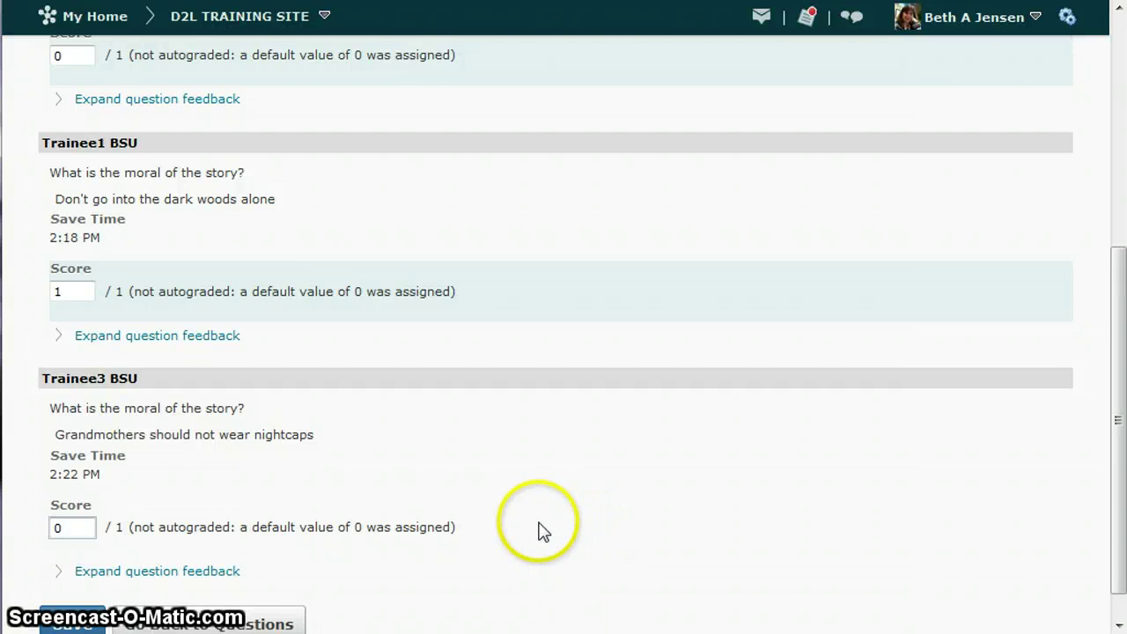
pyautogui.scroll(-1, 539, 523)
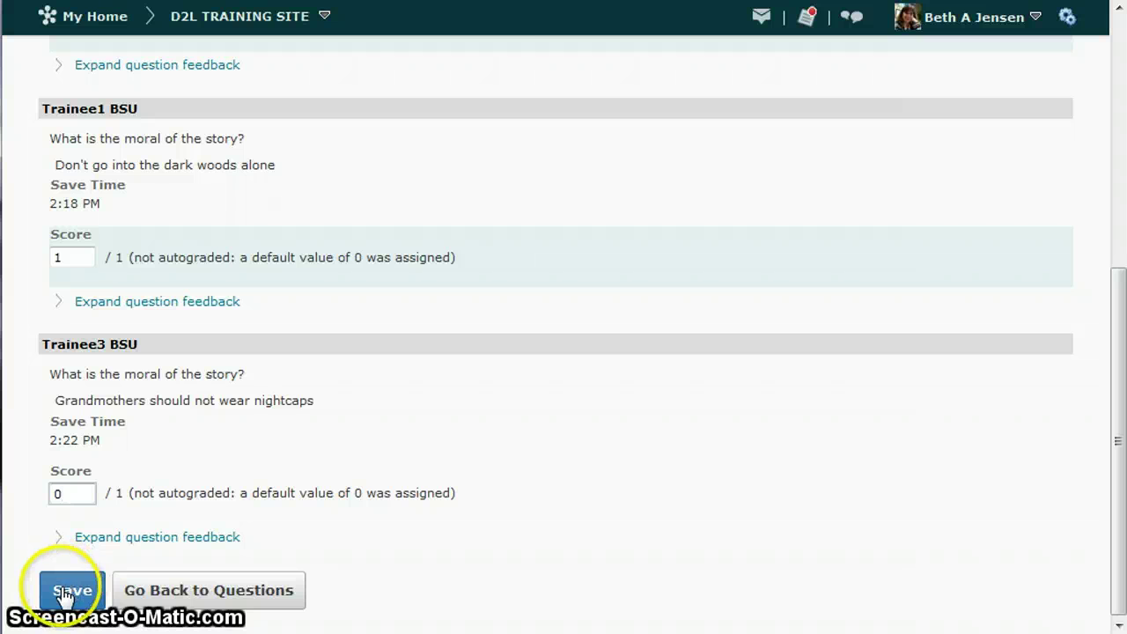
# - Save the scores and go back to the question list
pyautogui.click(64, 592)
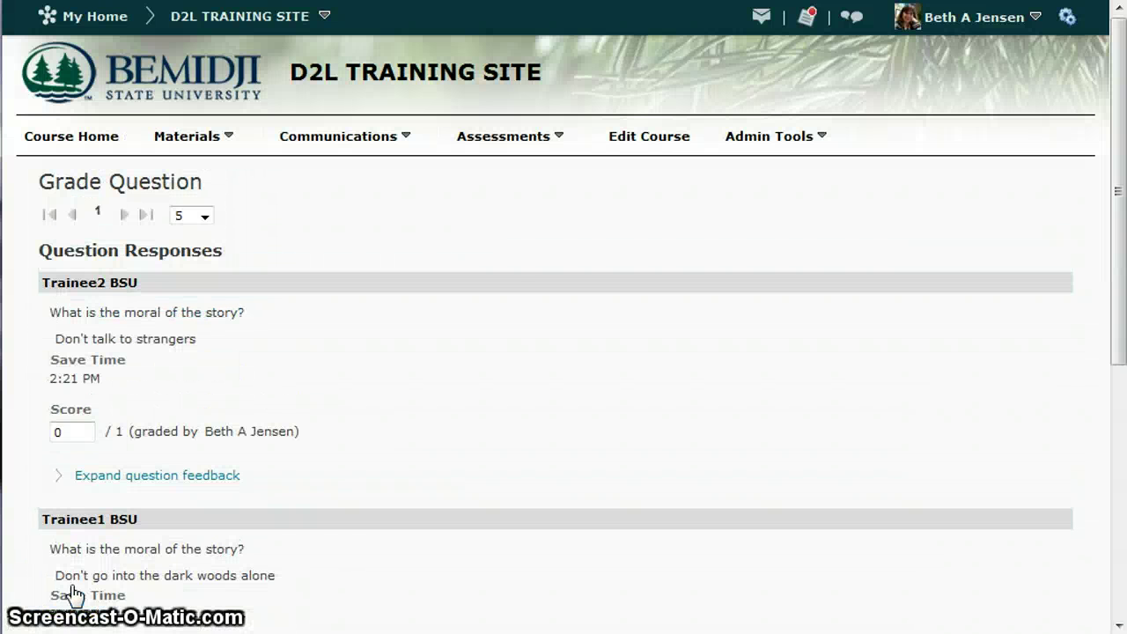
pyautogui.scroll(-5, 529, 367)
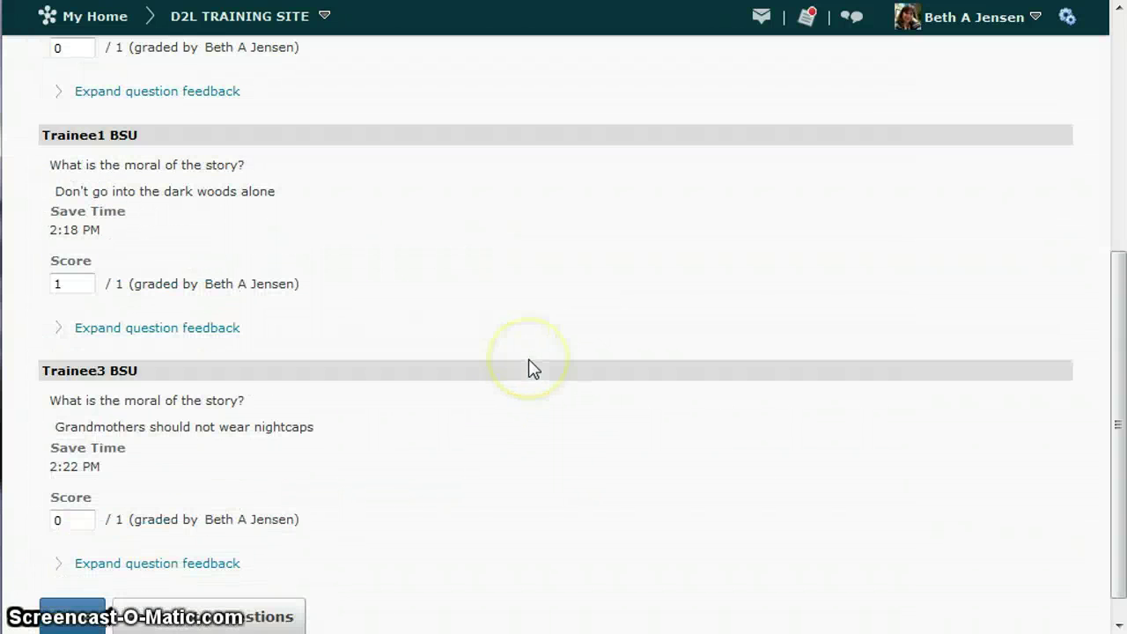
pyautogui.click(201, 592)
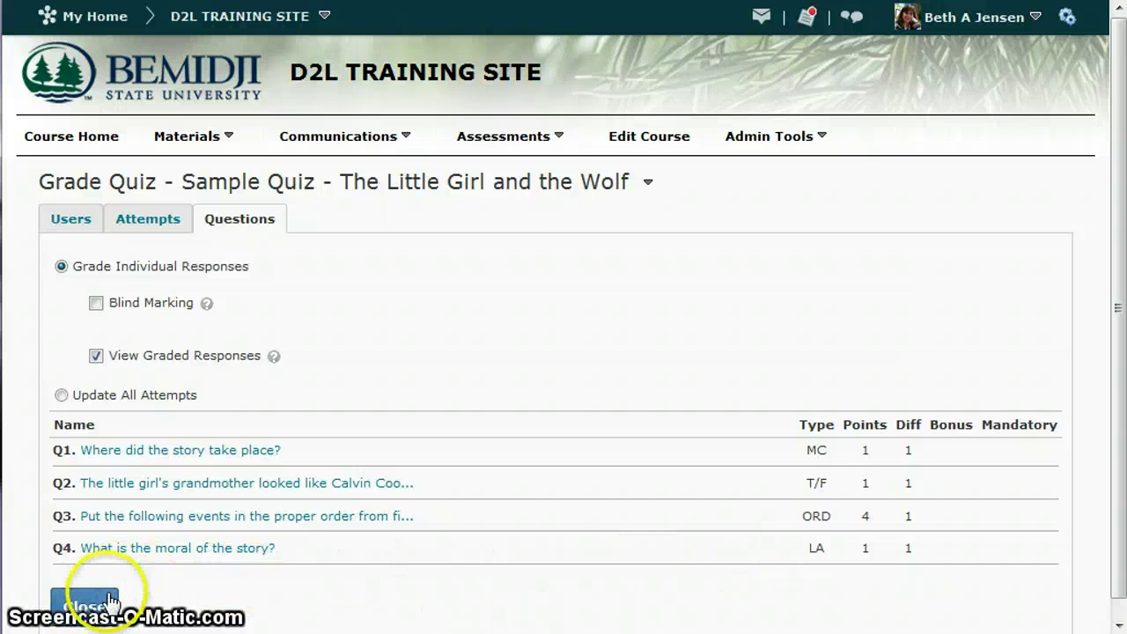
# - Reopen Grade for the Sample Quiz and review grades: two trainees 6 / 7, one 3 / 7
pyautogui.click(84, 609)
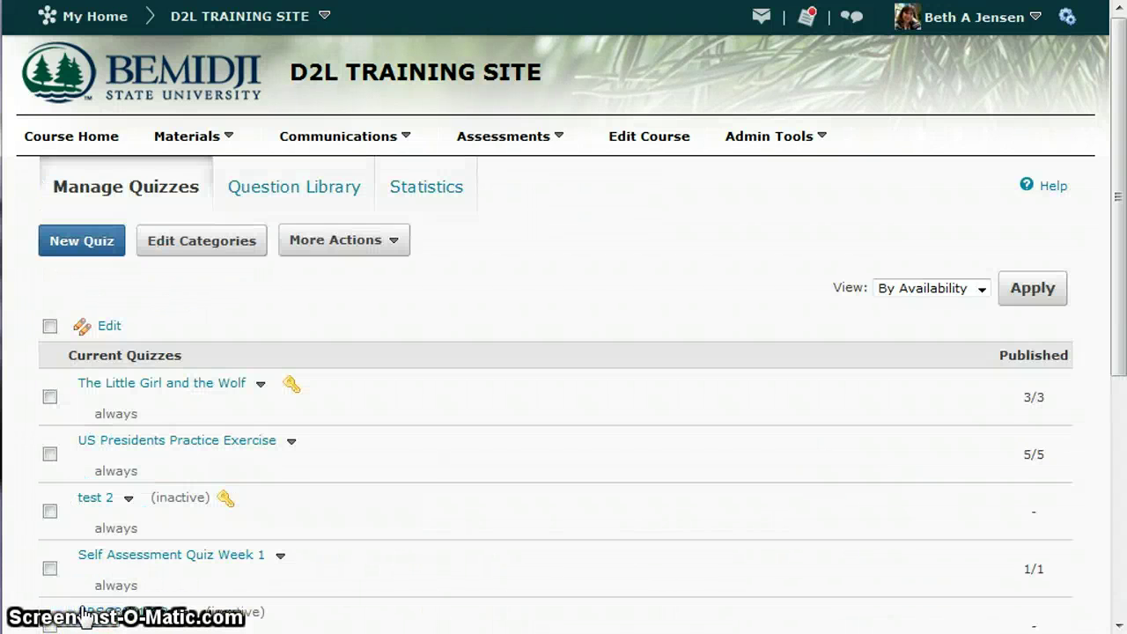
pyautogui.scroll(-4, 467, 529)
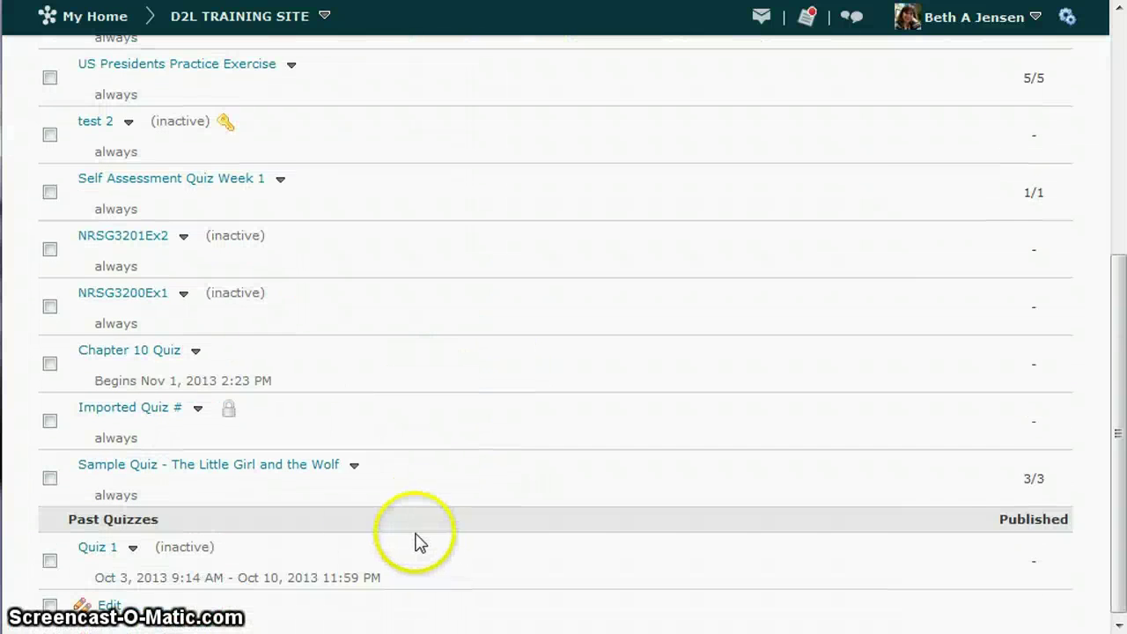
pyautogui.click(354, 465)
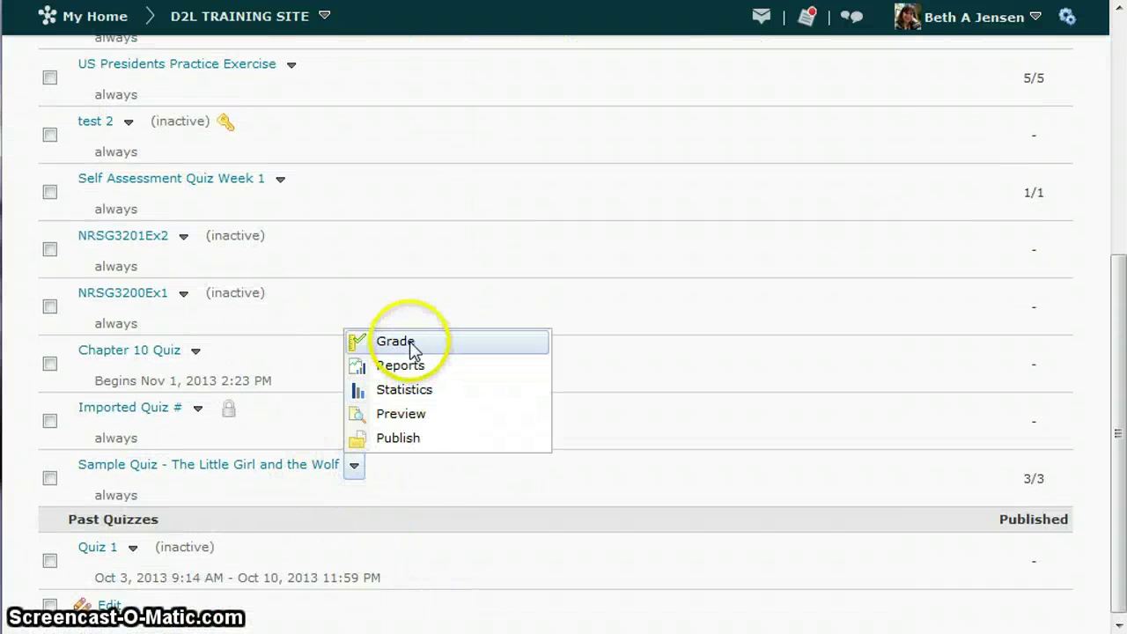
pyautogui.click(411, 343)
pyautogui.scroll(-4, 595, 378)
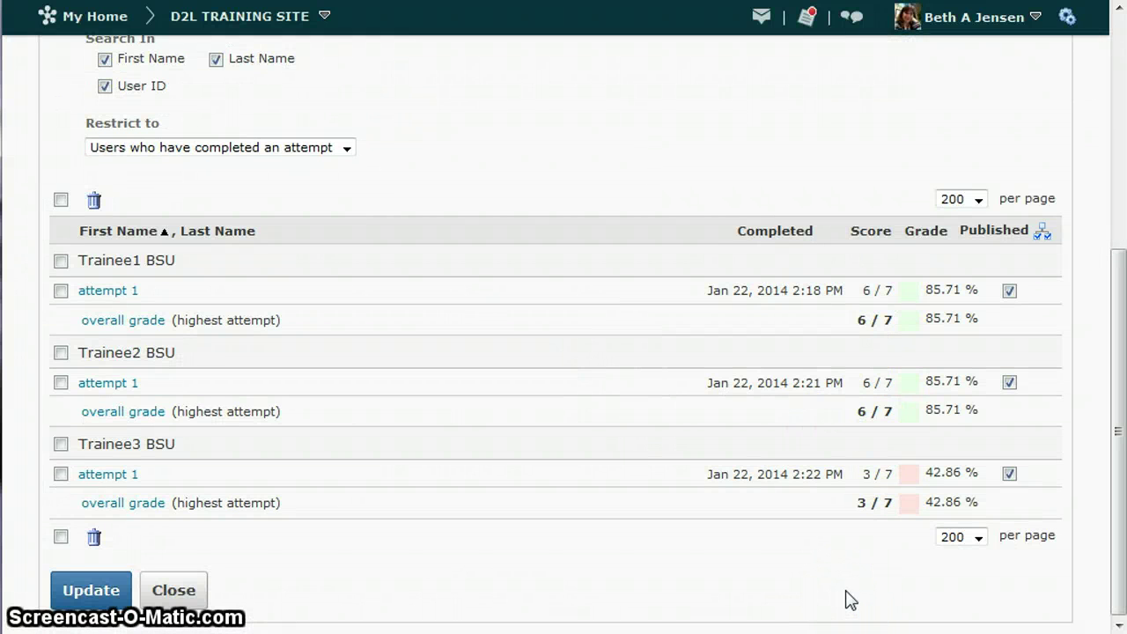
pyautogui.scroll(4, 593, 549)
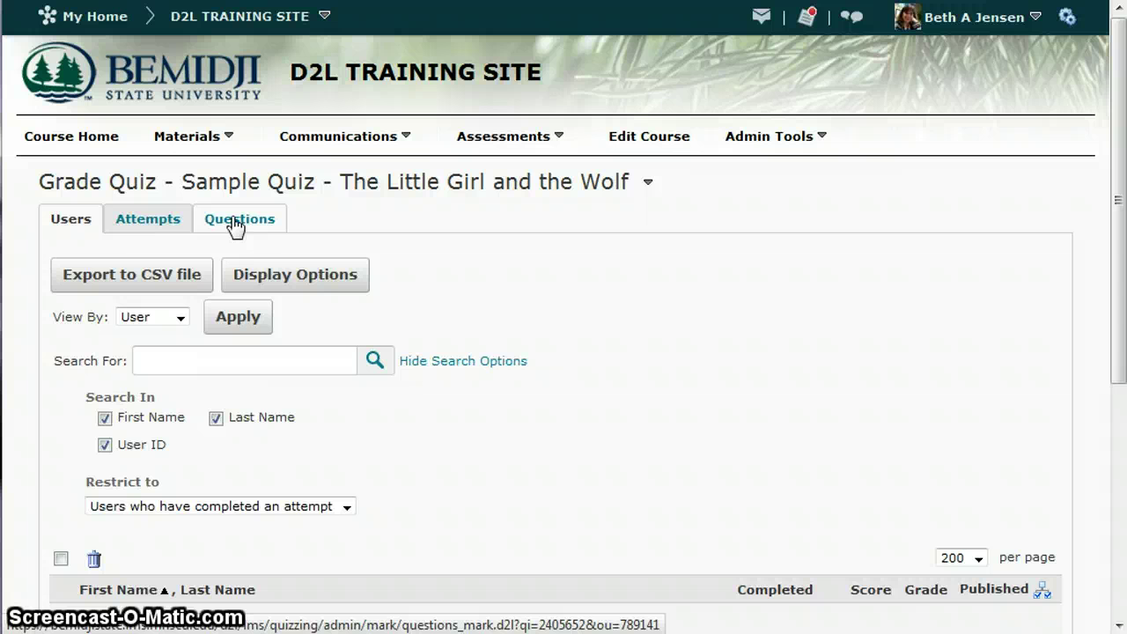
# - Enable Blind Marking and open Q4's anonymous responses, still scored 1, 0 and 0
pyautogui.click(238, 220)
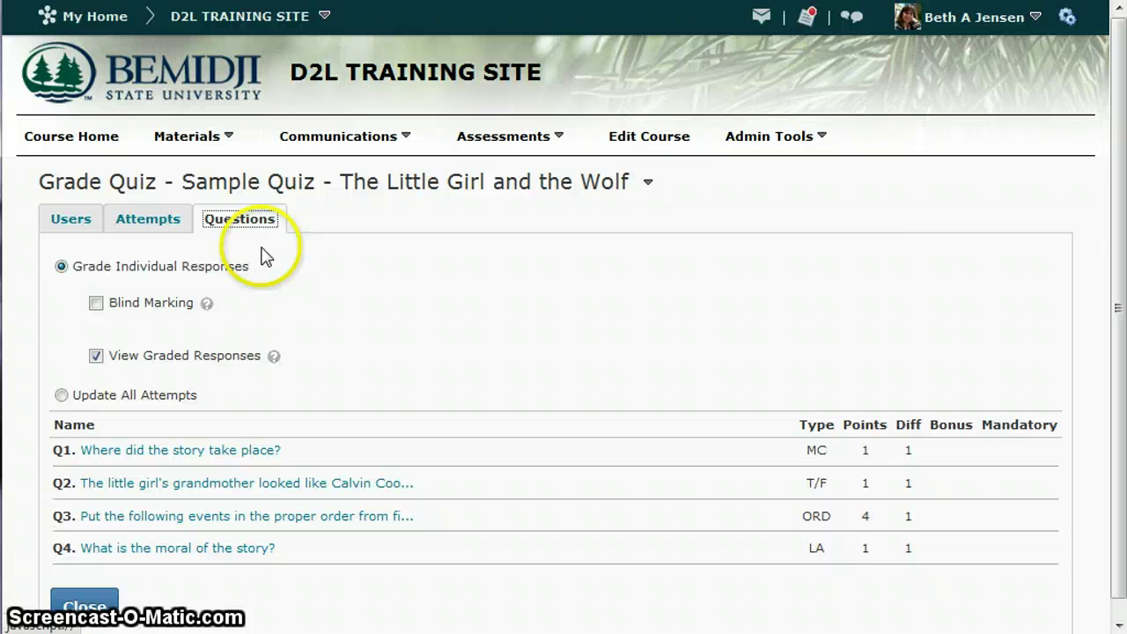
pyautogui.click(96, 304)
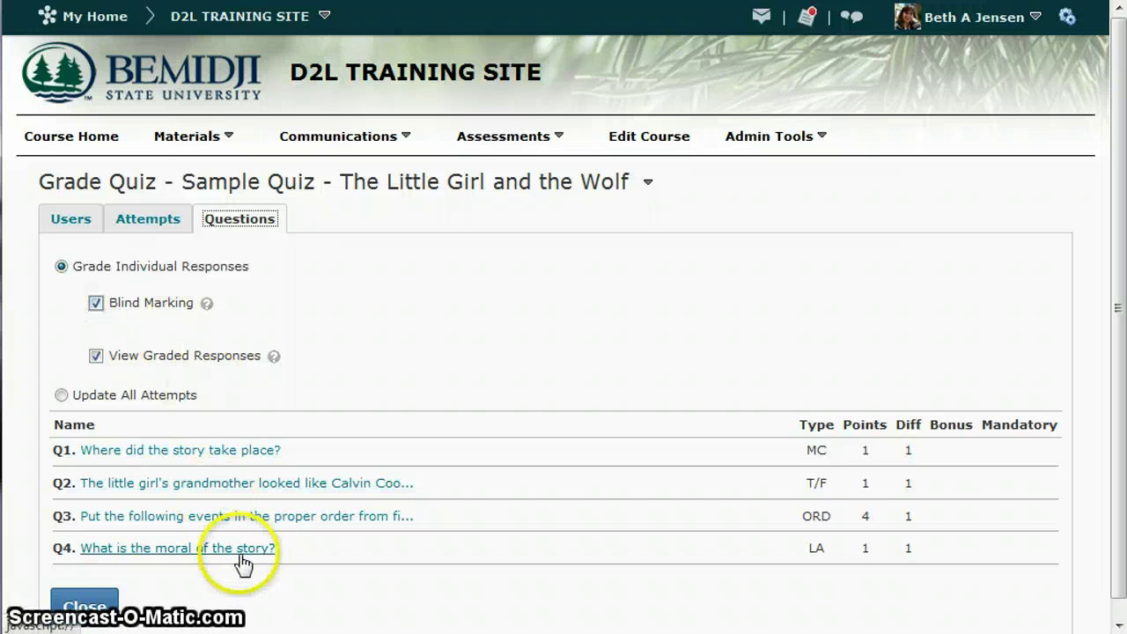
pyautogui.click(133, 550)
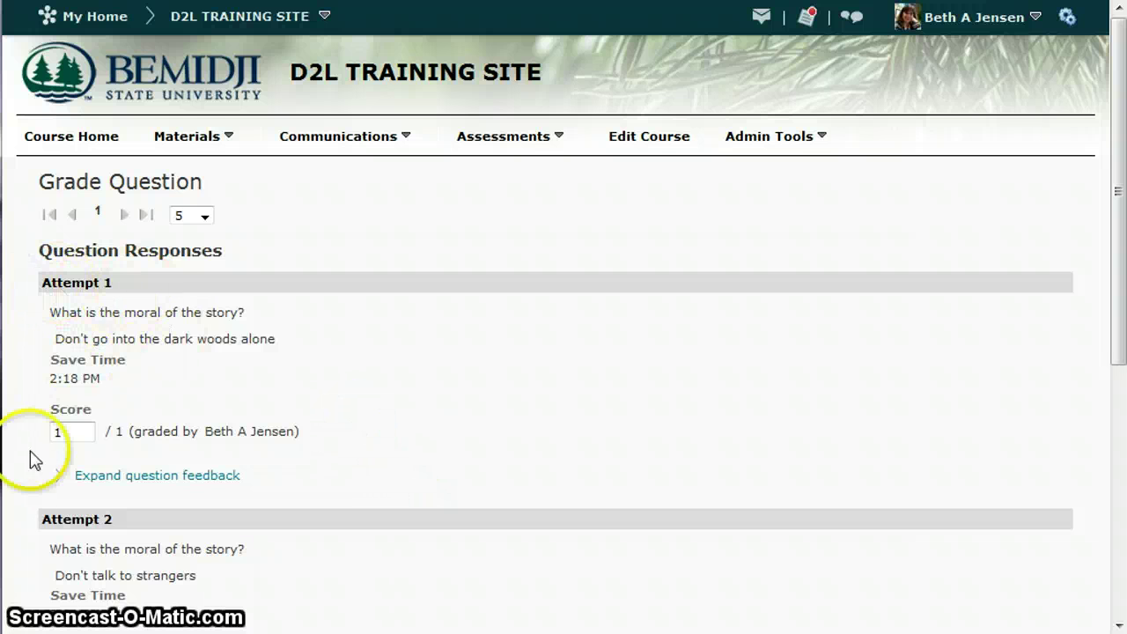
pyautogui.scroll(-1, 274, 533)
pyautogui.scroll(-3, 275, 533)
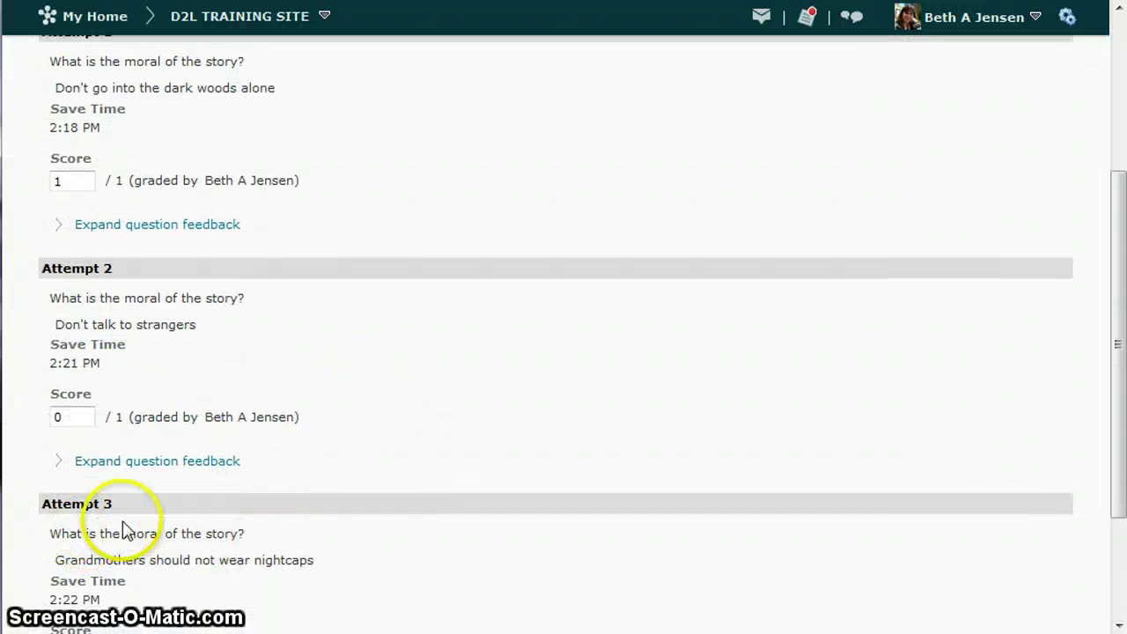
pyautogui.scroll(2, 382, 487)
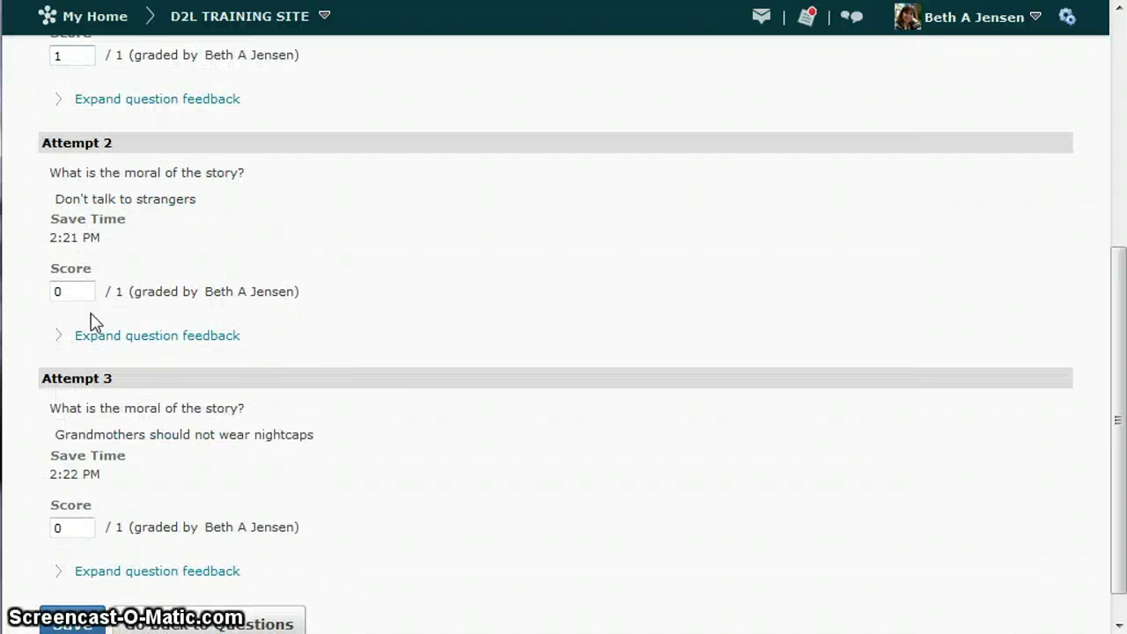
pyautogui.scroll(5, 95, 322)
pyautogui.click(101, 352)
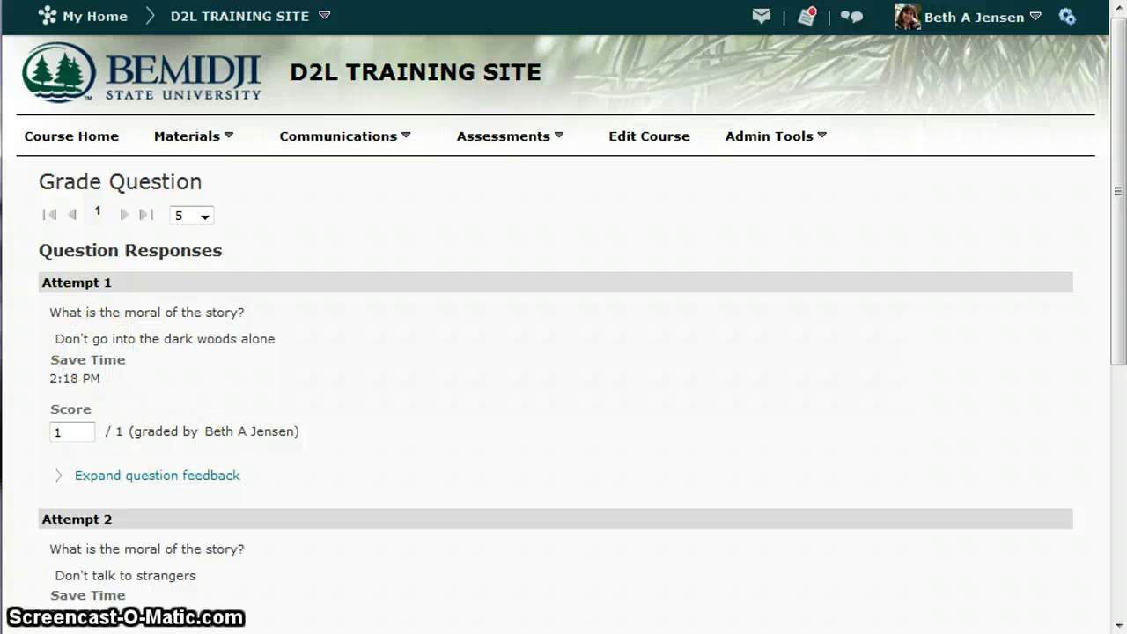